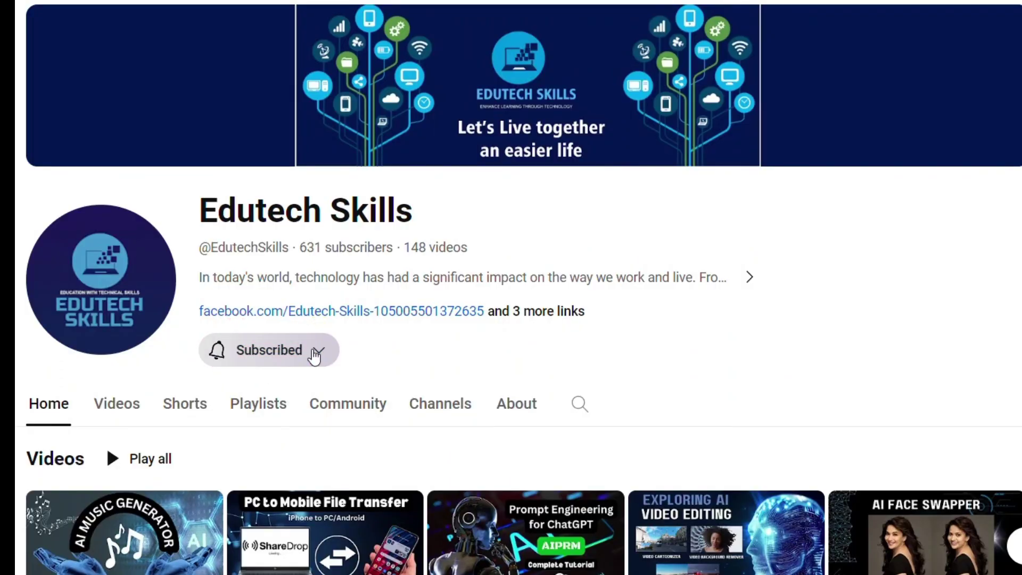
Step: Set the Edutech Skills channel's YouTube notifications to All
left_click(218, 353)
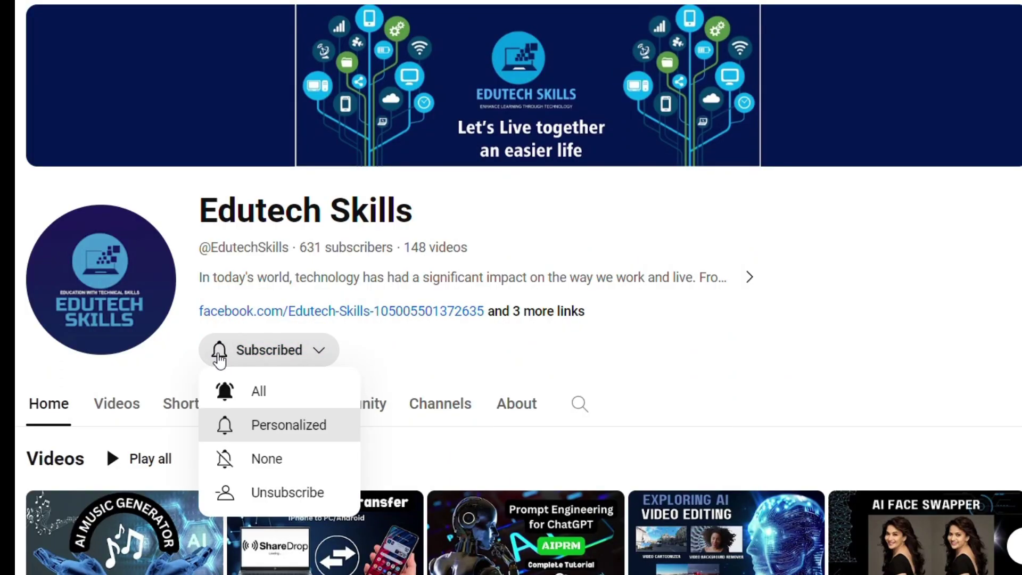
left_click(269, 394)
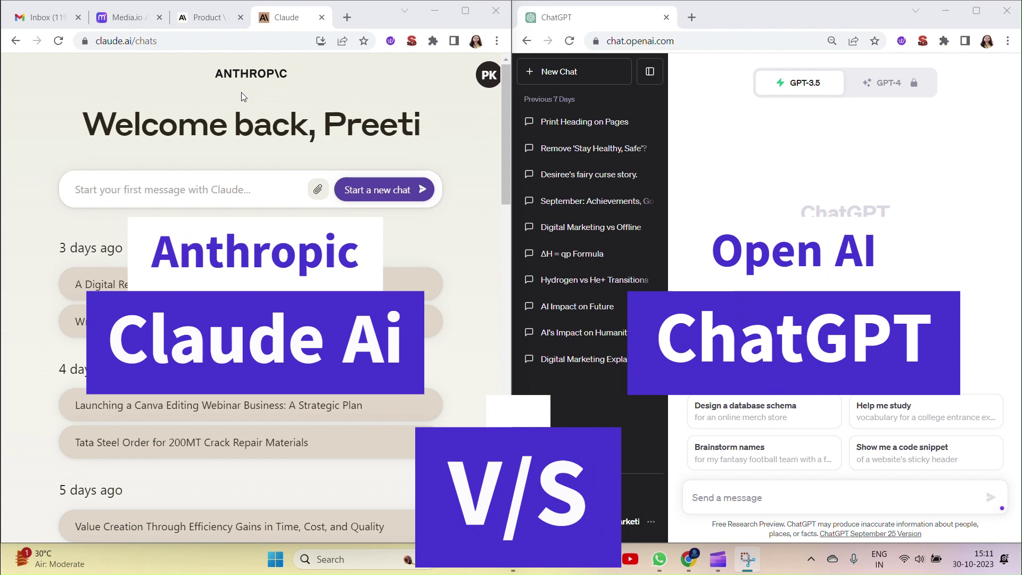
Step: Paste the question on why digital marketing outgrew offline marketing into Claude and send it
scroll(241, 93, "down", 6)
scroll(241, 92, "down", 10)
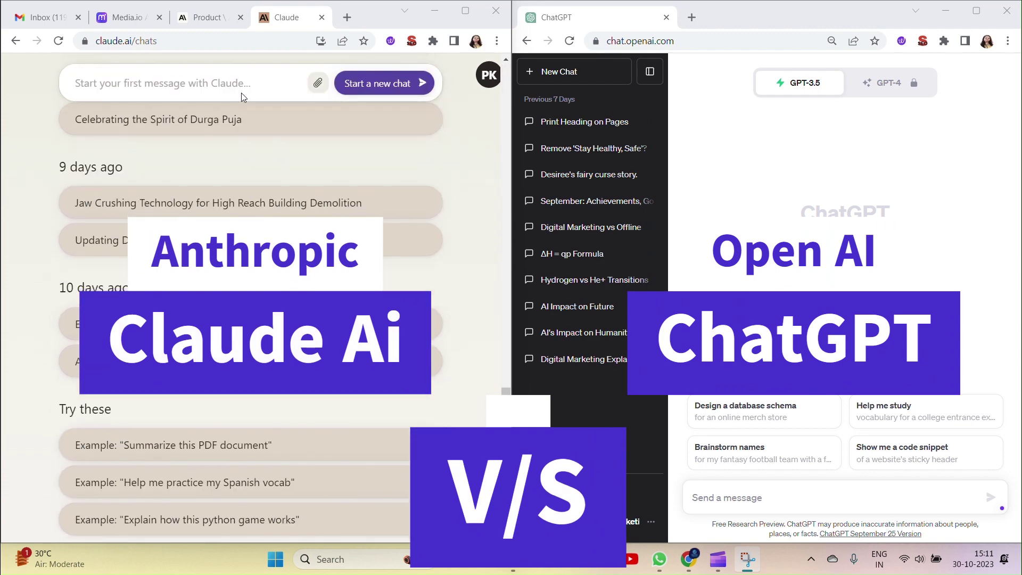
scroll(242, 94, "up", 11)
scroll(249, 153, "up", 5)
left_click(211, 182)
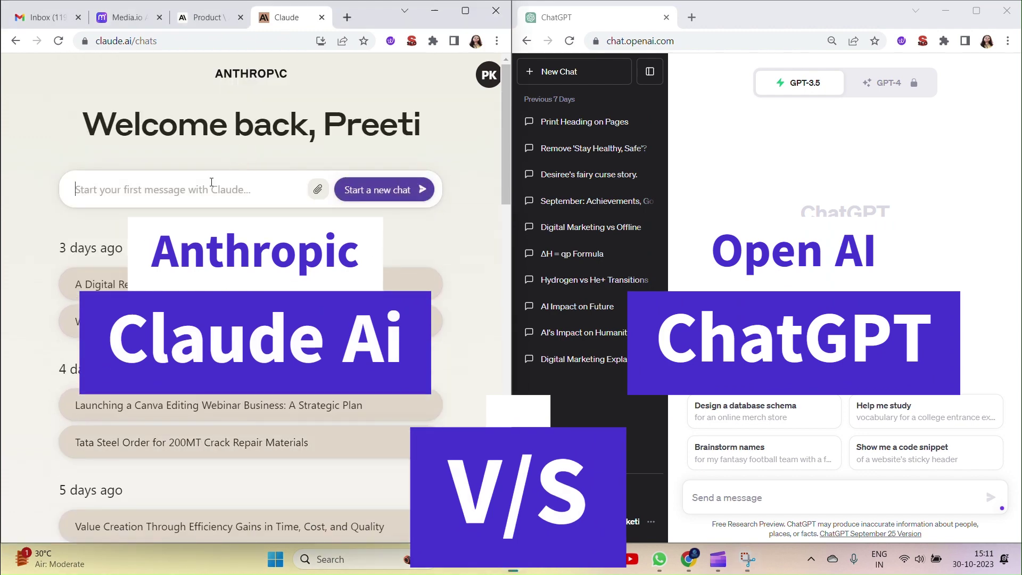
left_click(318, 190)
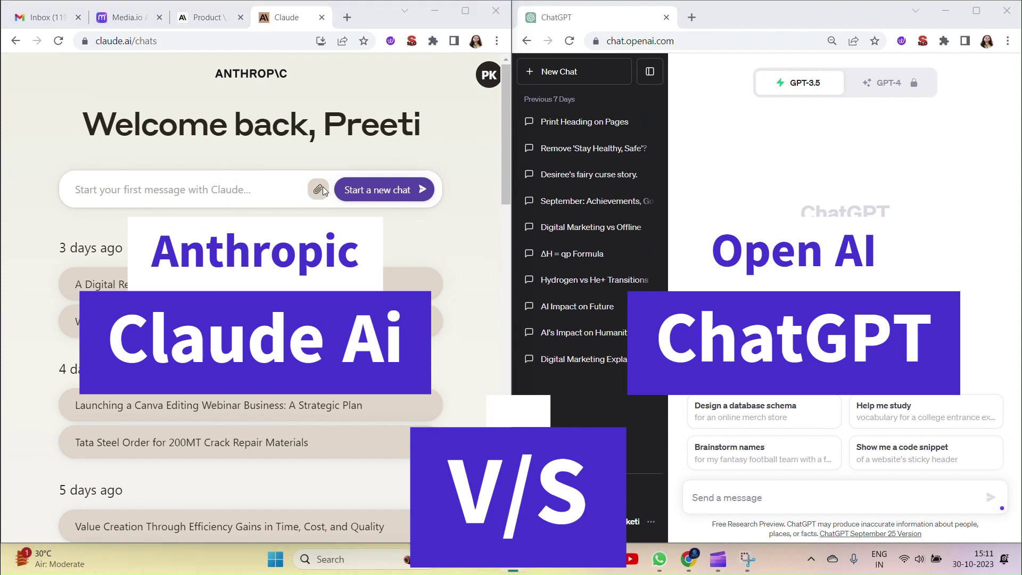
key("Escape")
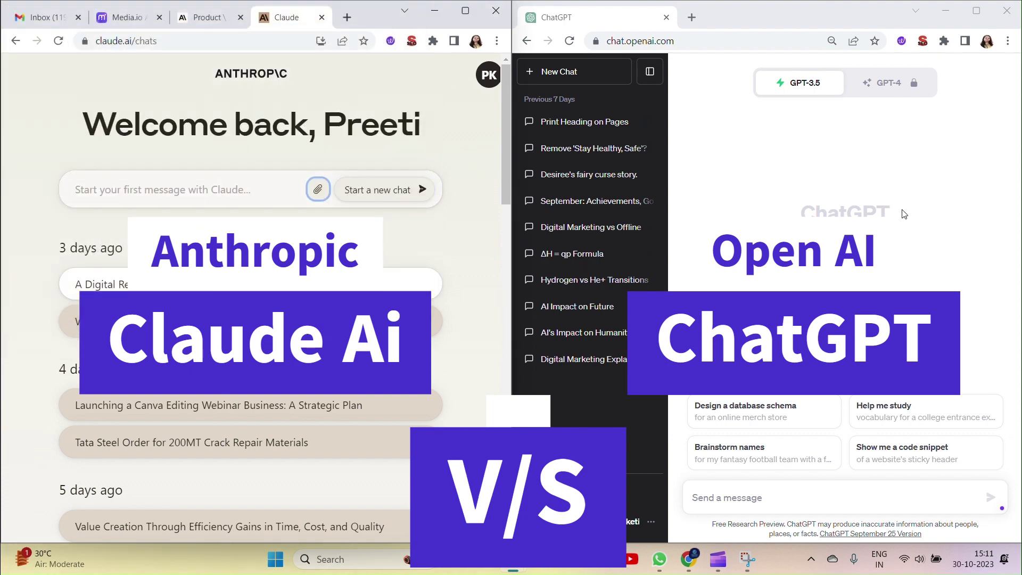
left_click(859, 206)
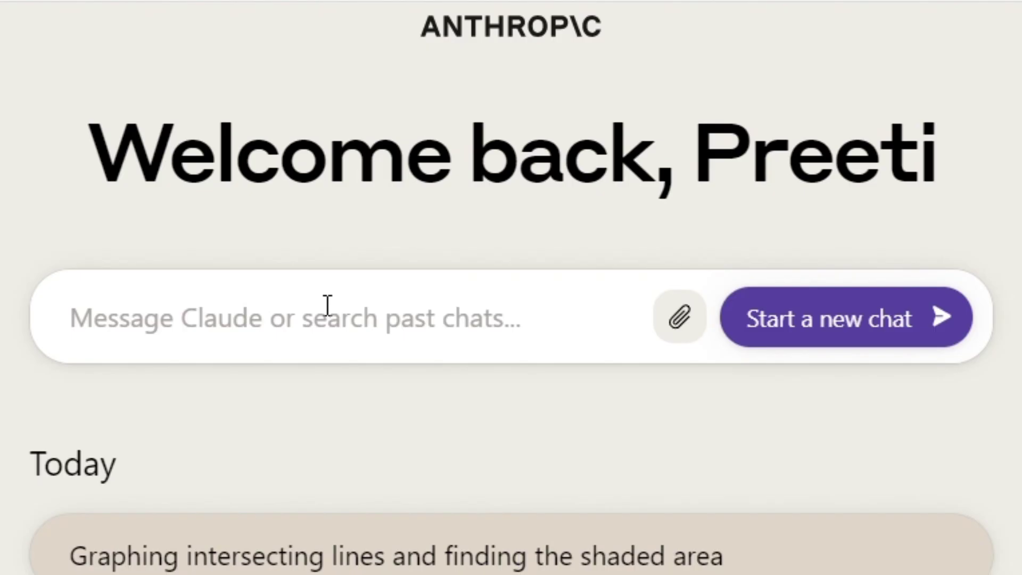
type("Why has Digital Marketing grown to be this huge compared to offline marketing?")
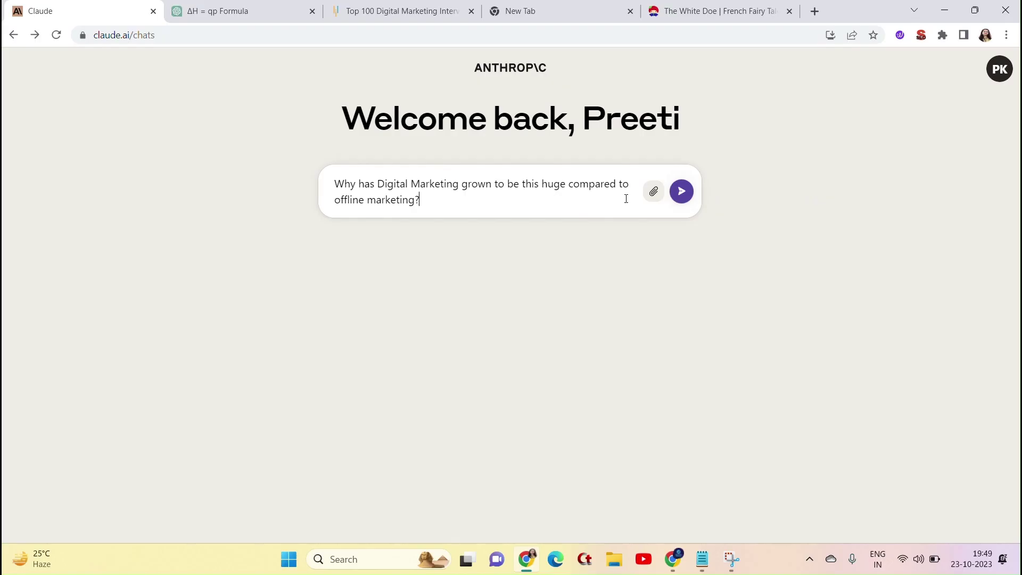
left_click(681, 193)
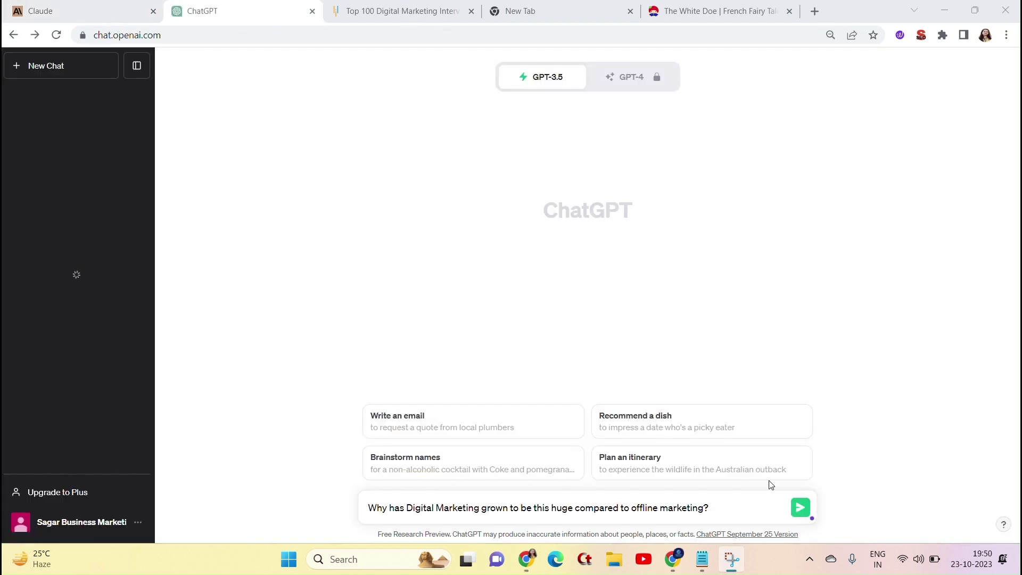
Step: Send the same question in ChatGPT, then scroll through Claude's seven-reason reply
left_click(799, 509)
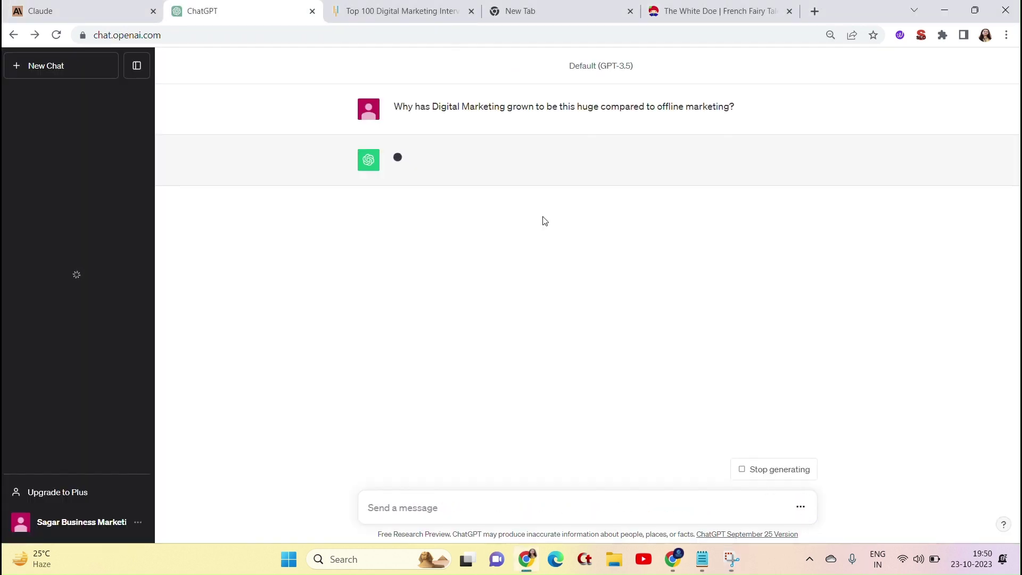
left_click(75, 11)
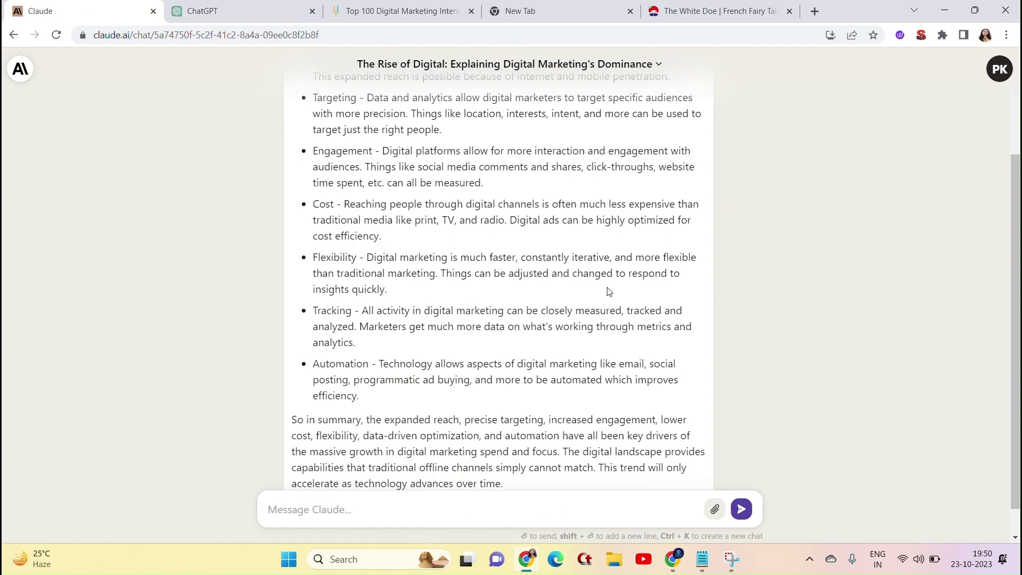
scroll(547, 268, "up", 3)
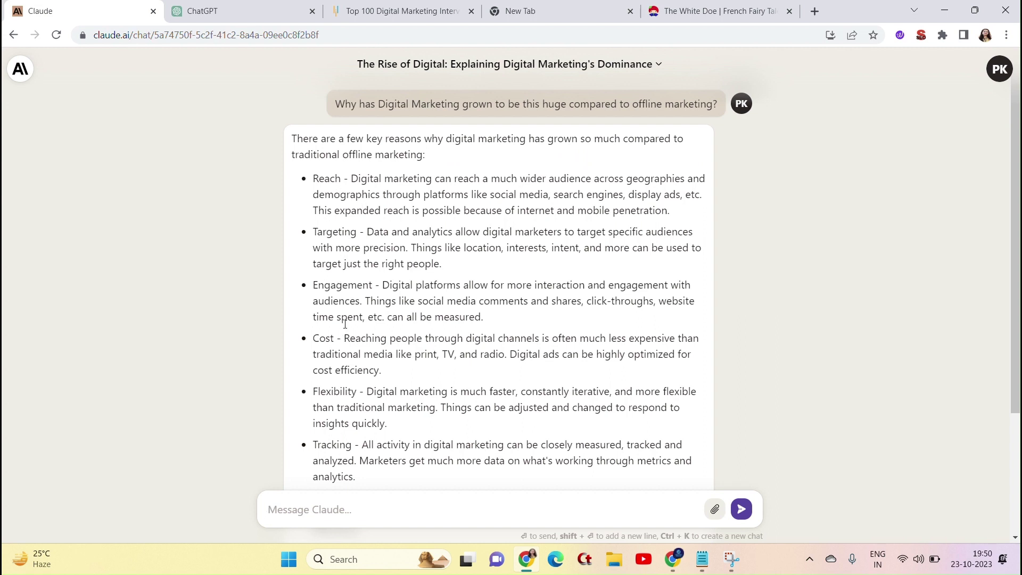
scroll(345, 413, "down", 1)
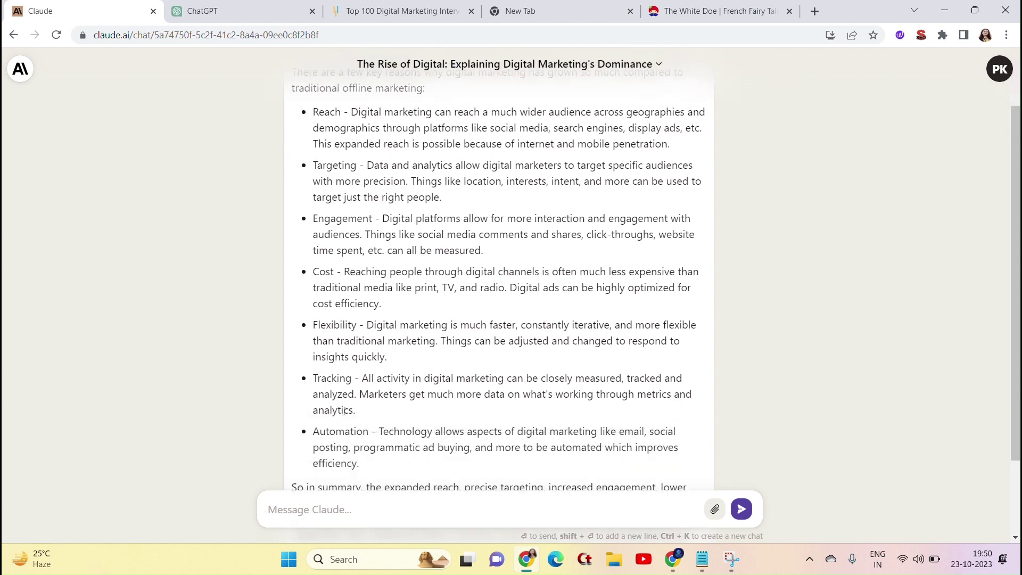
scroll(342, 407, "down", 1)
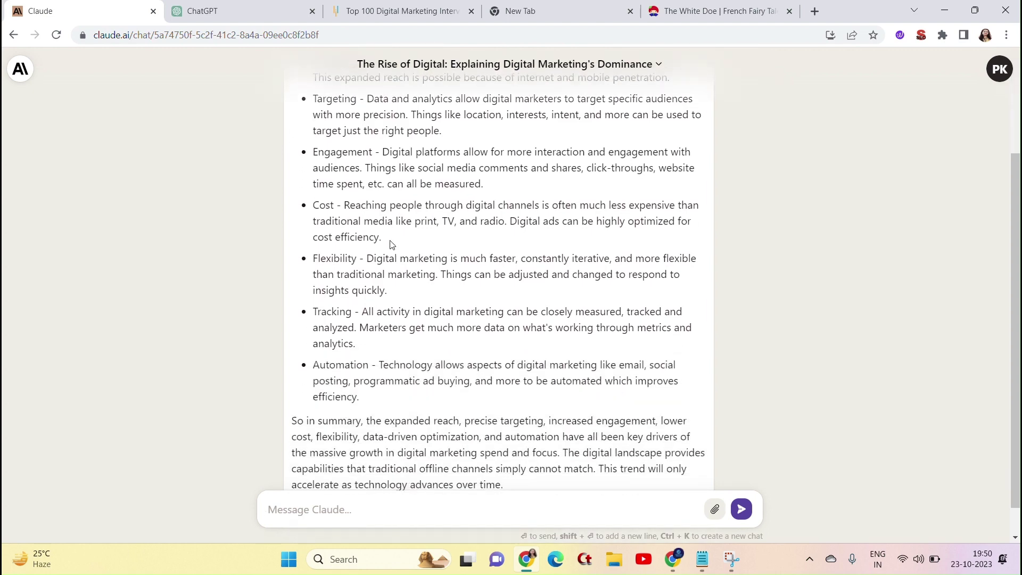
Step: Read through ChatGPT's ten-reason reply, highlighting the Wider Reach point, then return to Claude
scroll(392, 244, "up", 2)
key("ctrl+Tab")
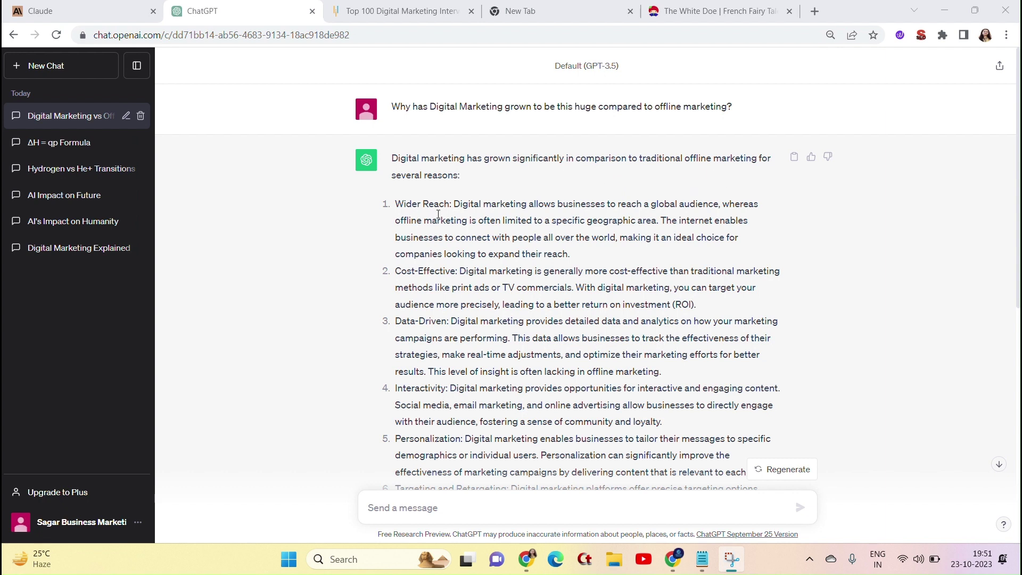
left_click_drag(401, 203, 507, 266)
left_click(507, 266)
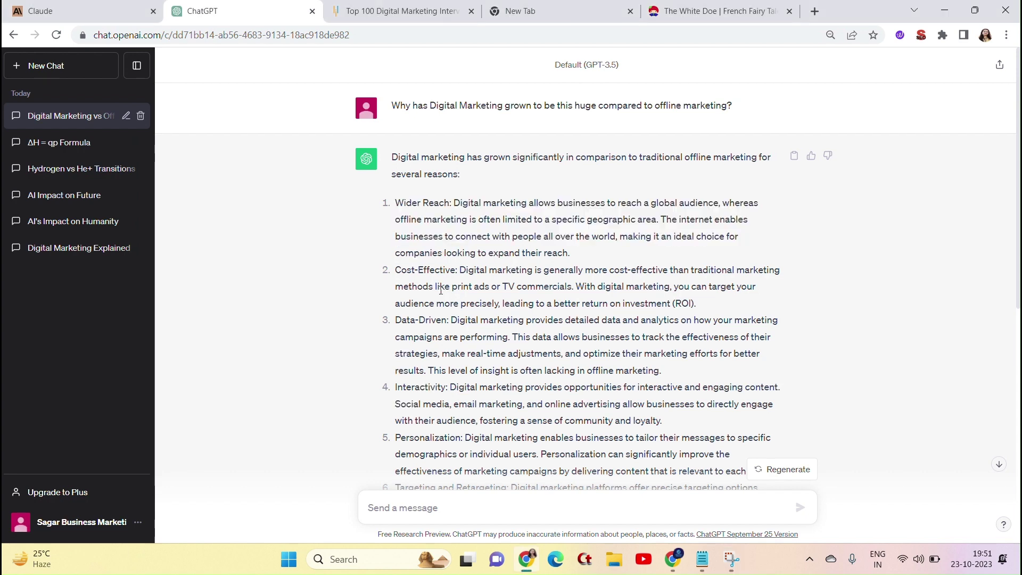
scroll(441, 289, "down", 3)
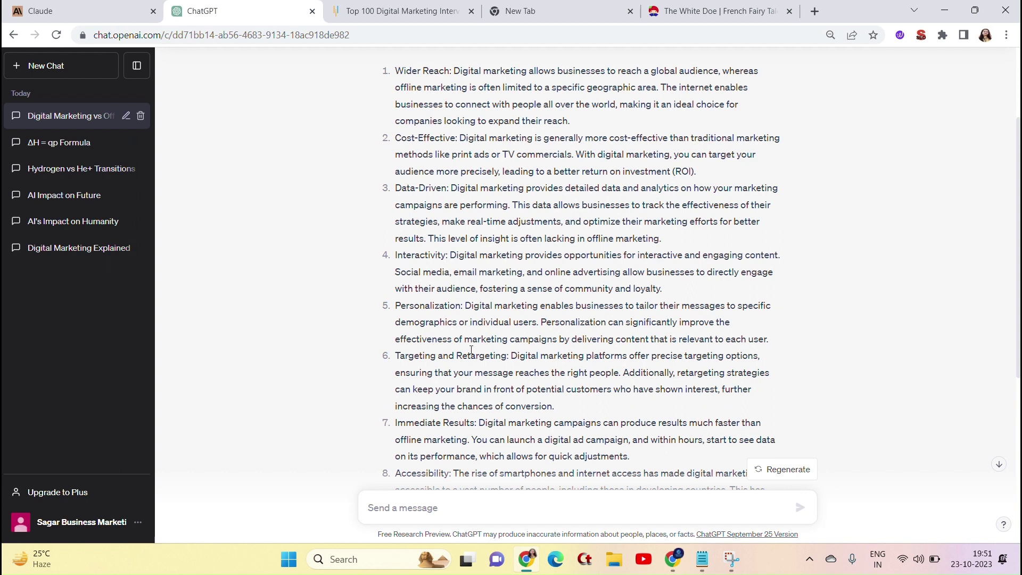
scroll(481, 366, "down", 1)
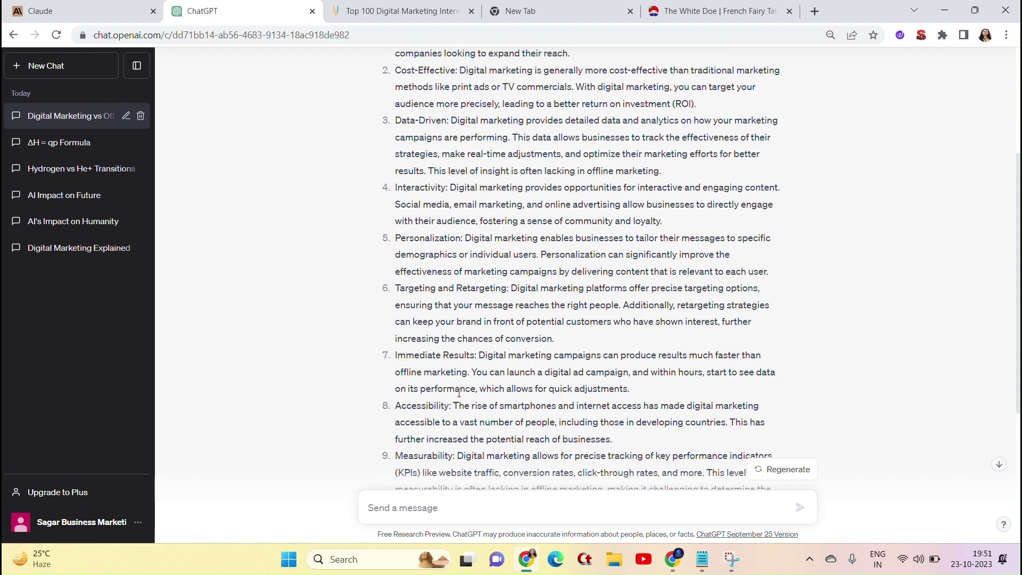
scroll(467, 398, "down", 1)
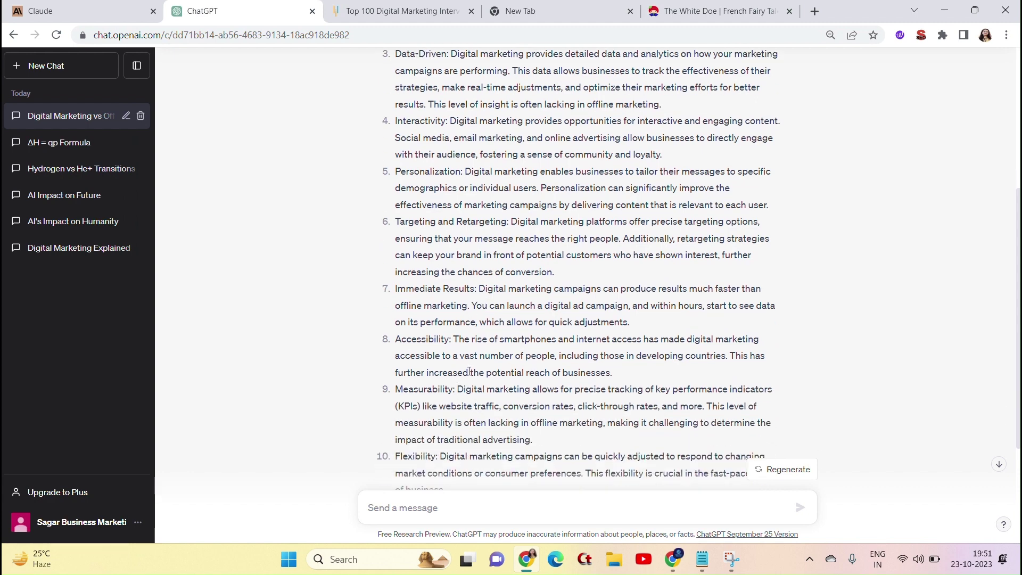
scroll(468, 372, "down", 1)
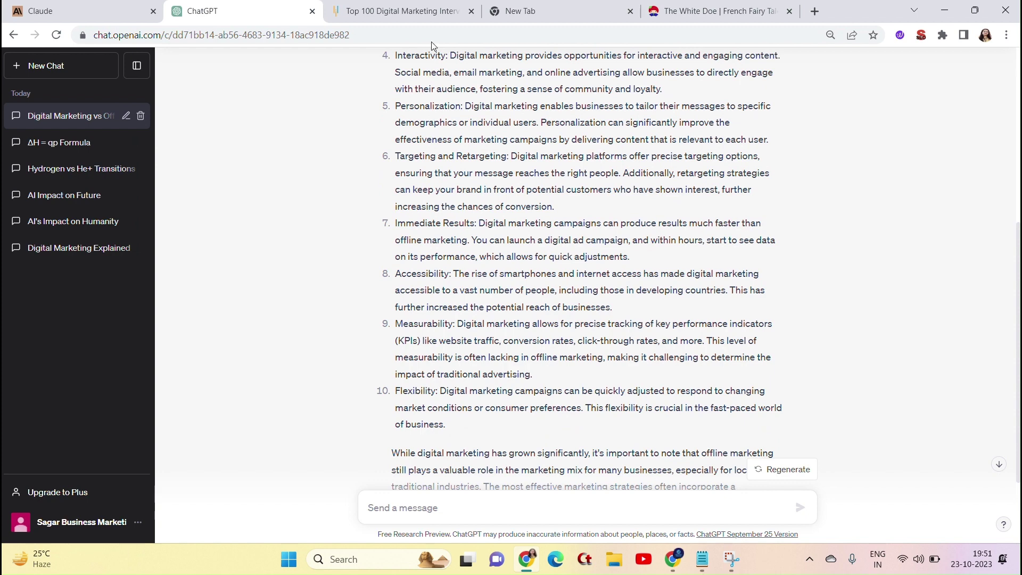
scroll(440, 54, "up", 5)
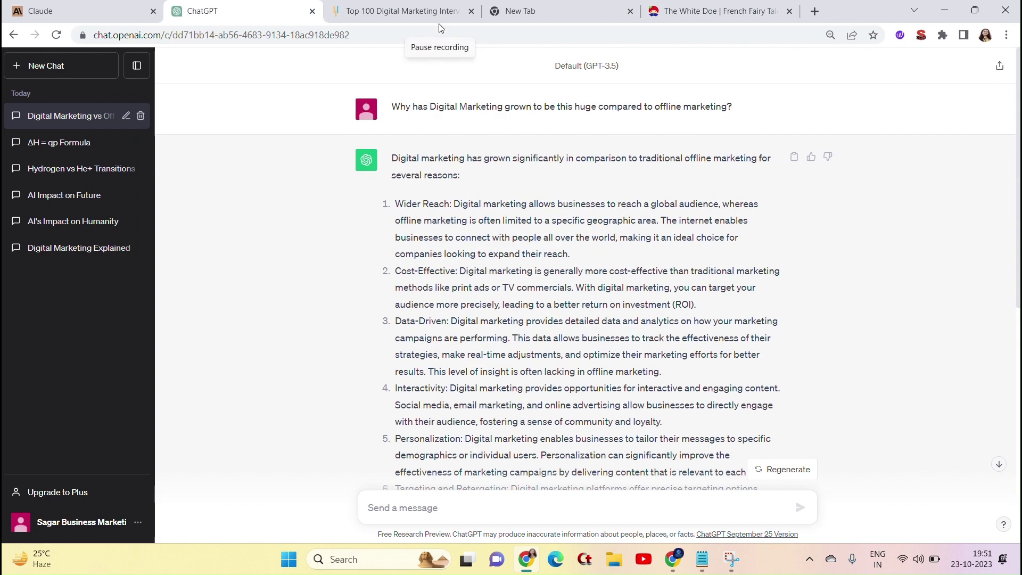
key("ctrl+shift+Tab")
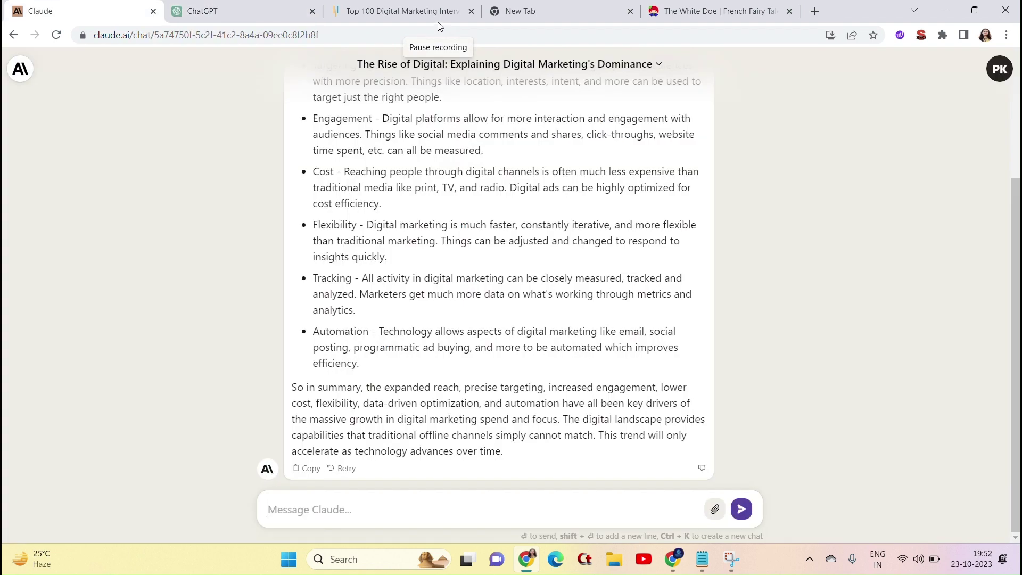
Step: Paste last month's editorial letter and add a request for this month's editorial with five bullet points
key("ctrl+v")
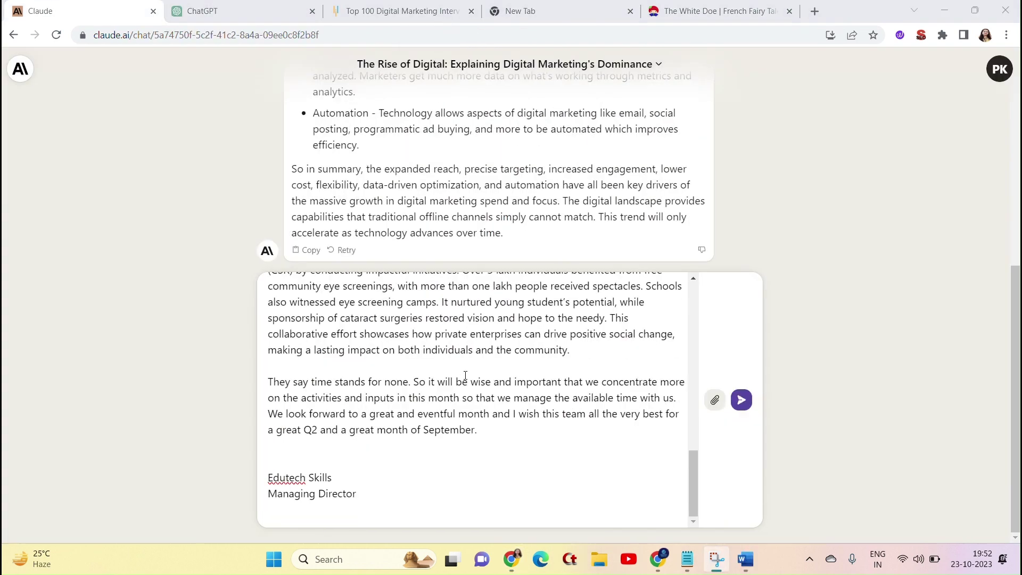
scroll(415, 447, "up", 5)
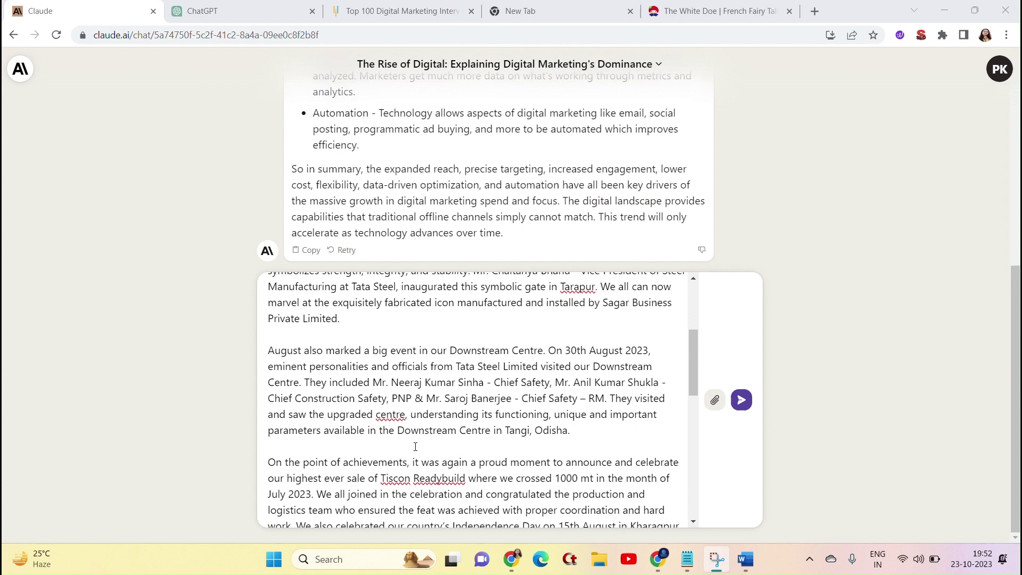
scroll(415, 446, "down", 5)
left_click(319, 513)
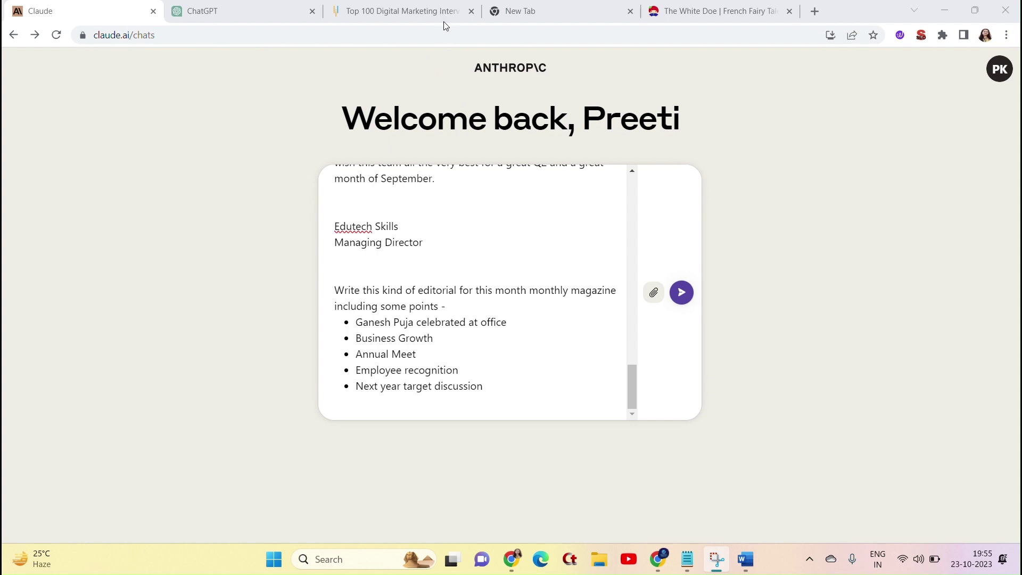
left_click_drag(347, 322, 347, 385)
left_click(346, 327)
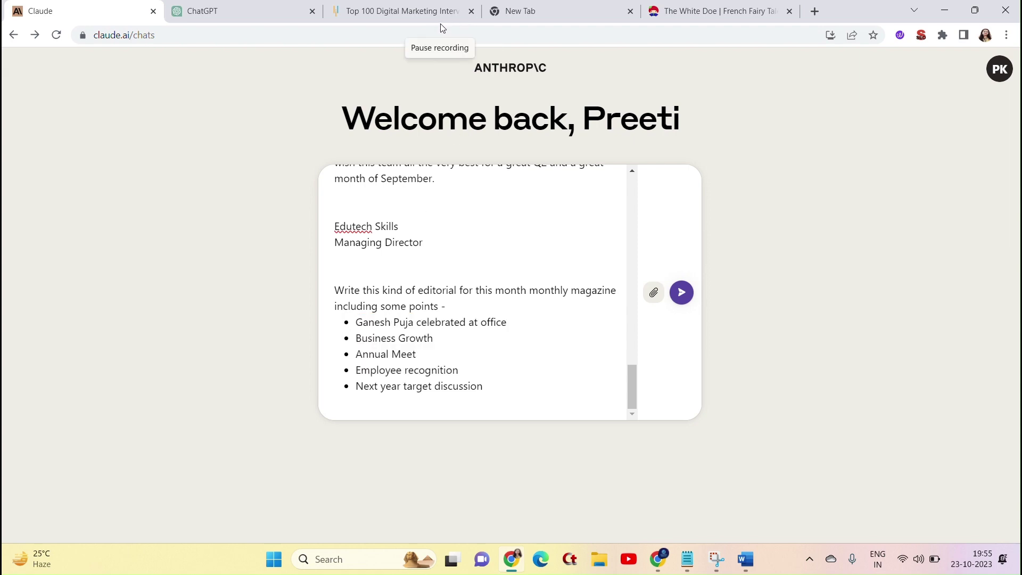
Step: Send the editorial request to Claude and copy the sent prompt text
left_click(681, 293)
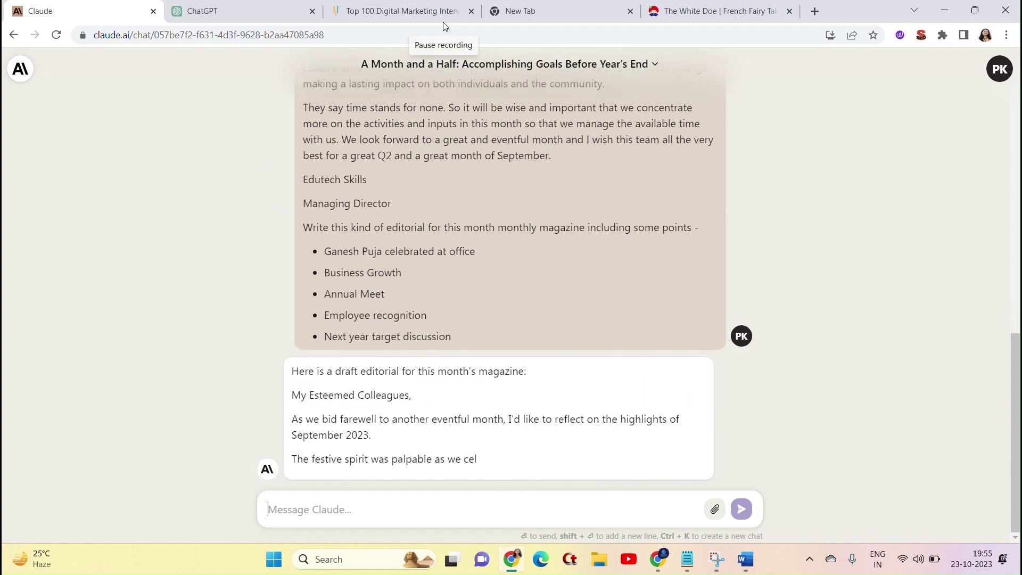
left_click_drag(476, 325, 297, 70)
scroll(441, 216, "up", 2)
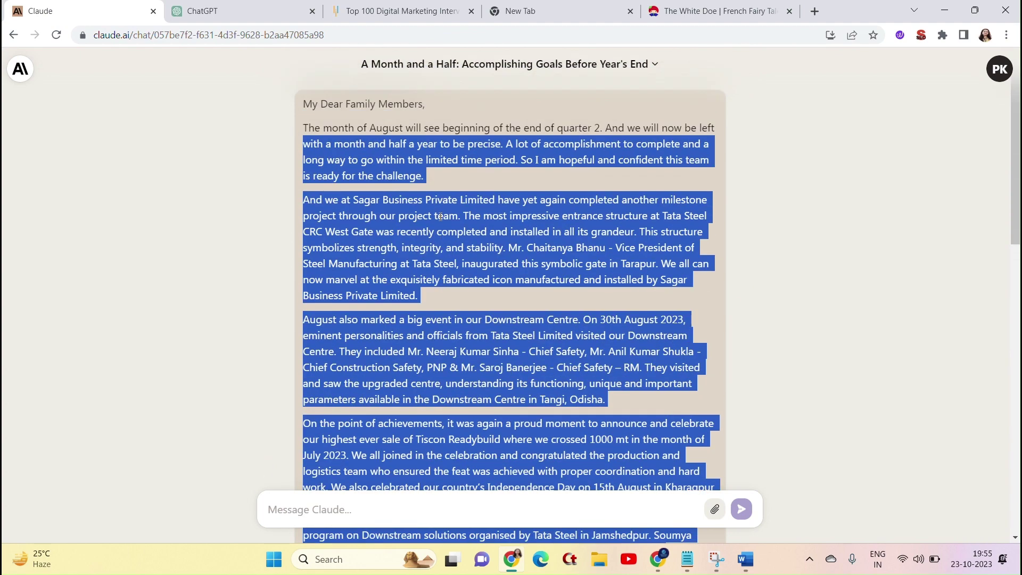
left_click_drag(310, 106, 310, 107)
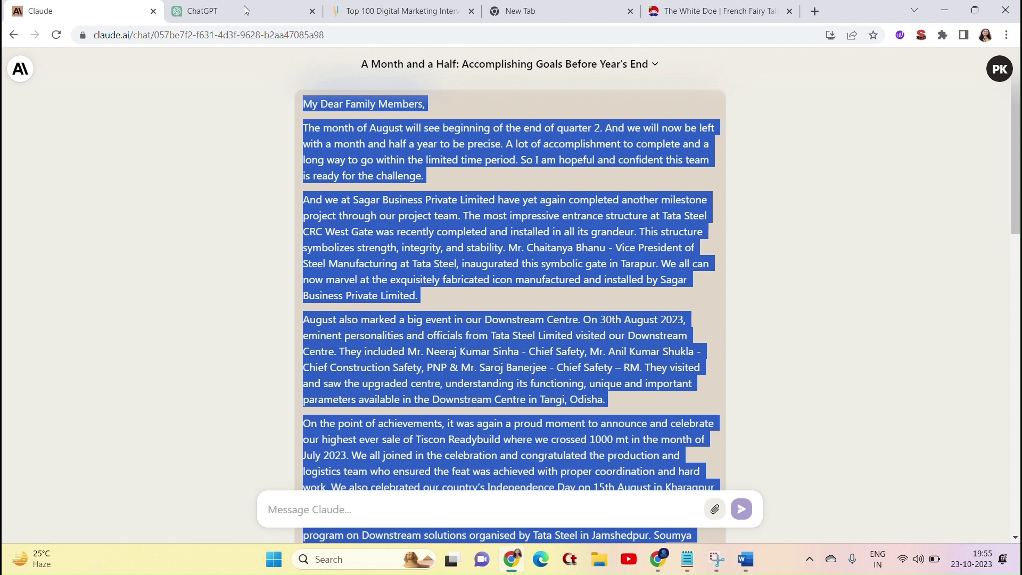
key("super+shift+s")
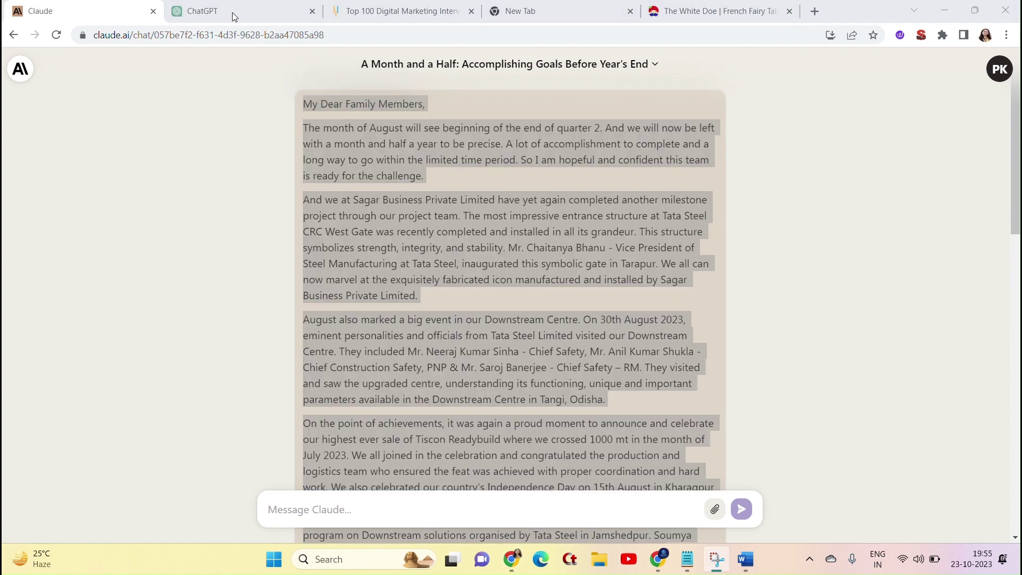
Step: Send the same five-point editorial request in ChatGPT, then return to Claude
left_click(232, 11)
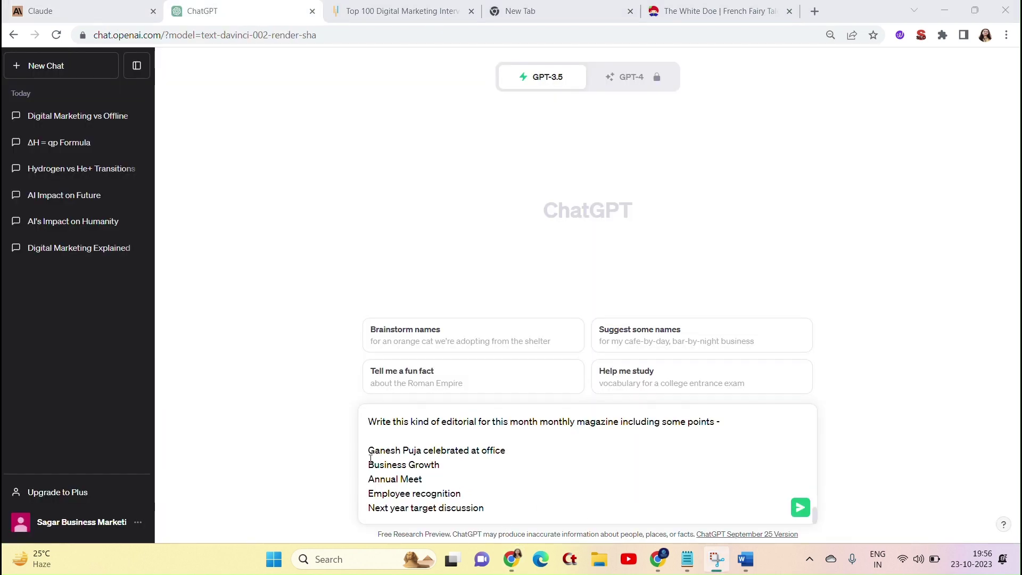
left_click_drag(367, 450, 482, 509)
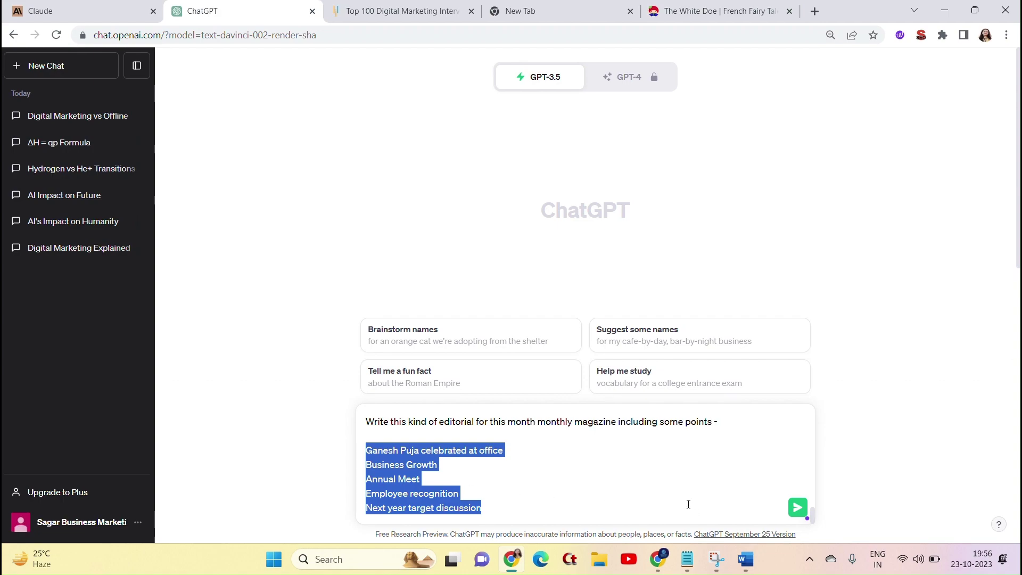
key("Return")
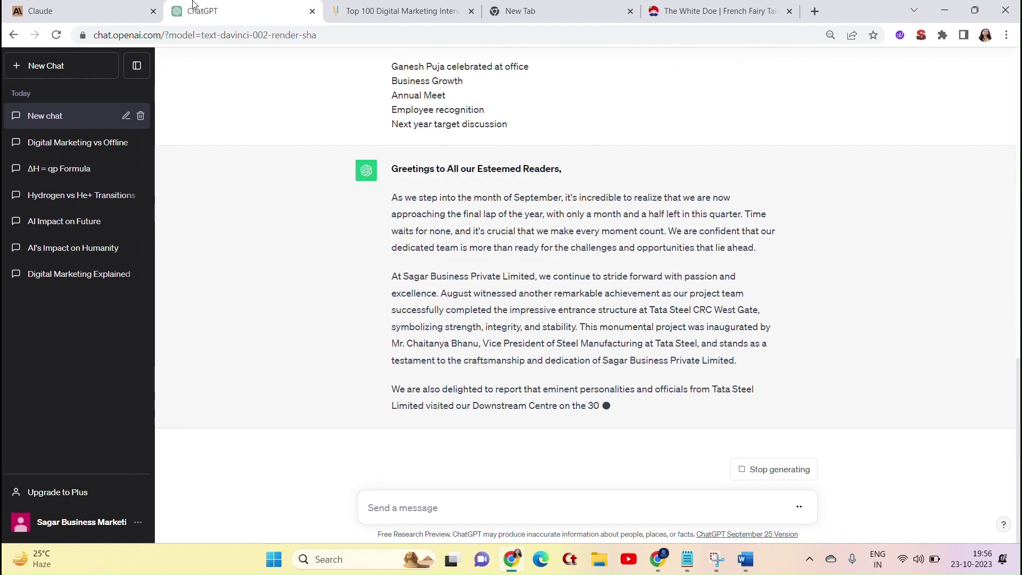
left_click(37, 11)
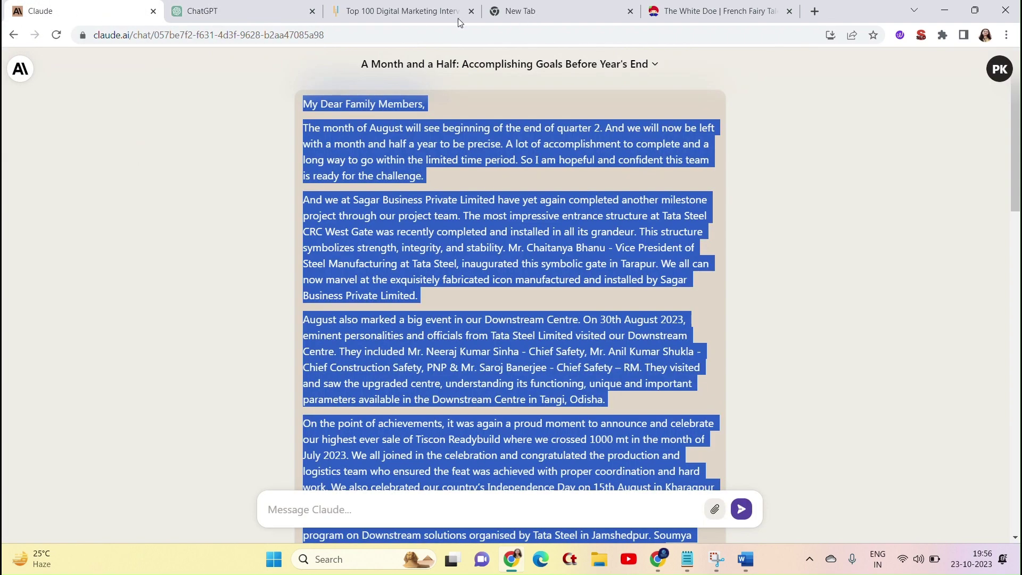
Step: Scroll through Claude's September editorial draft alongside the original request
left_click(555, 104)
scroll(363, 214, "down", 15)
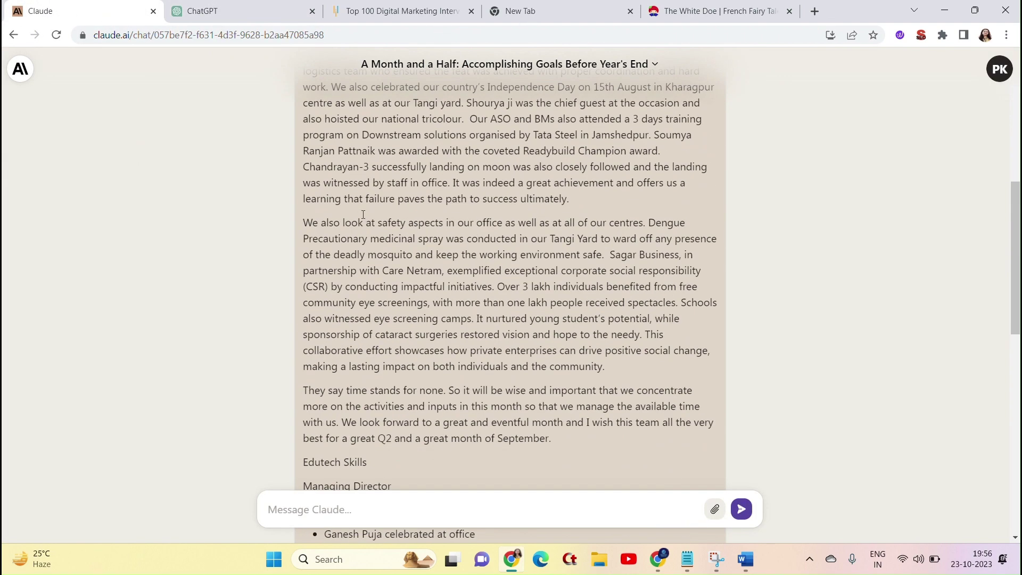
scroll(426, 269, "up", 6)
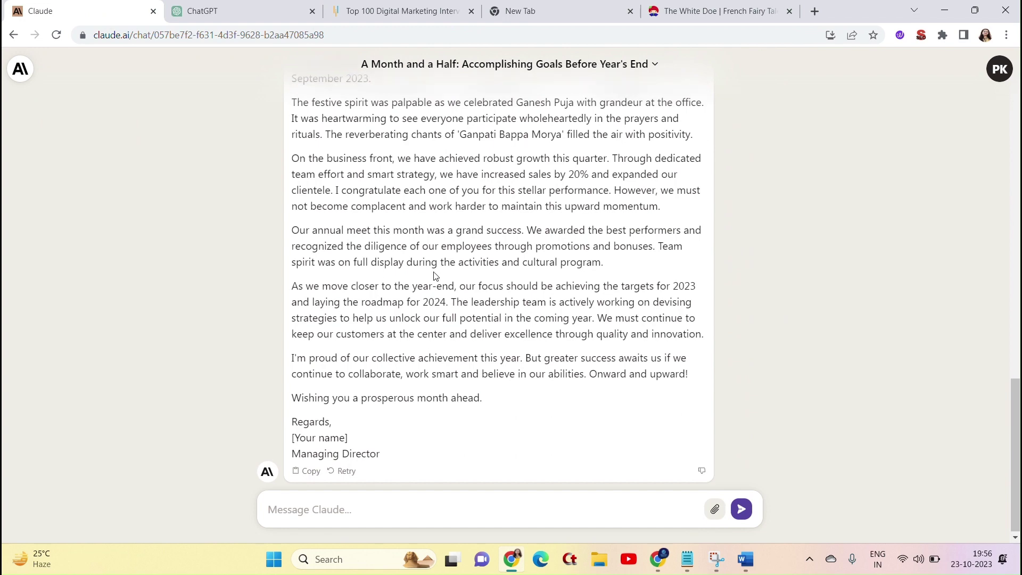
left_click_drag(452, 311, 322, 224)
scroll(442, 350, "down", 5)
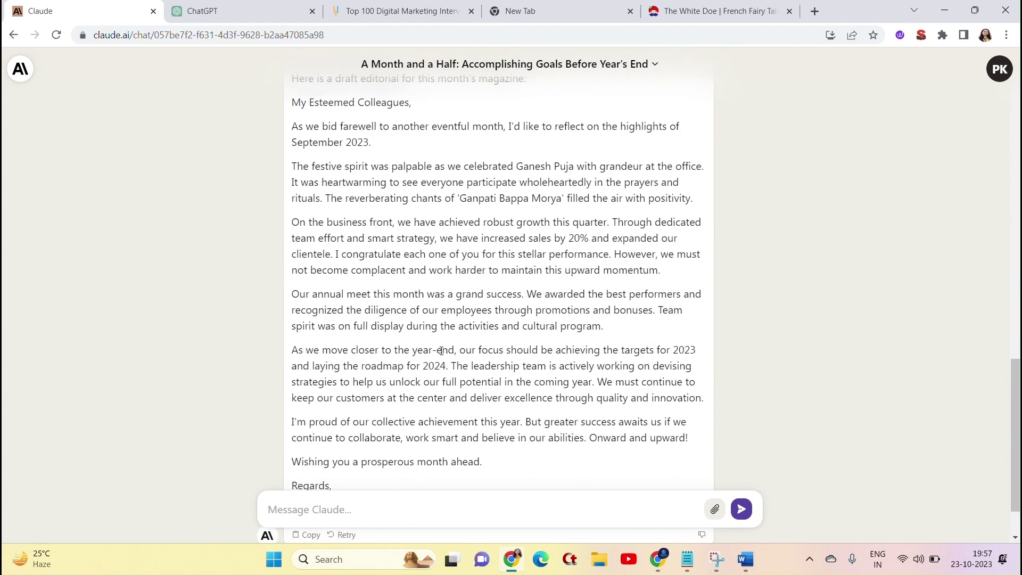
scroll(350, 136, "up", 3)
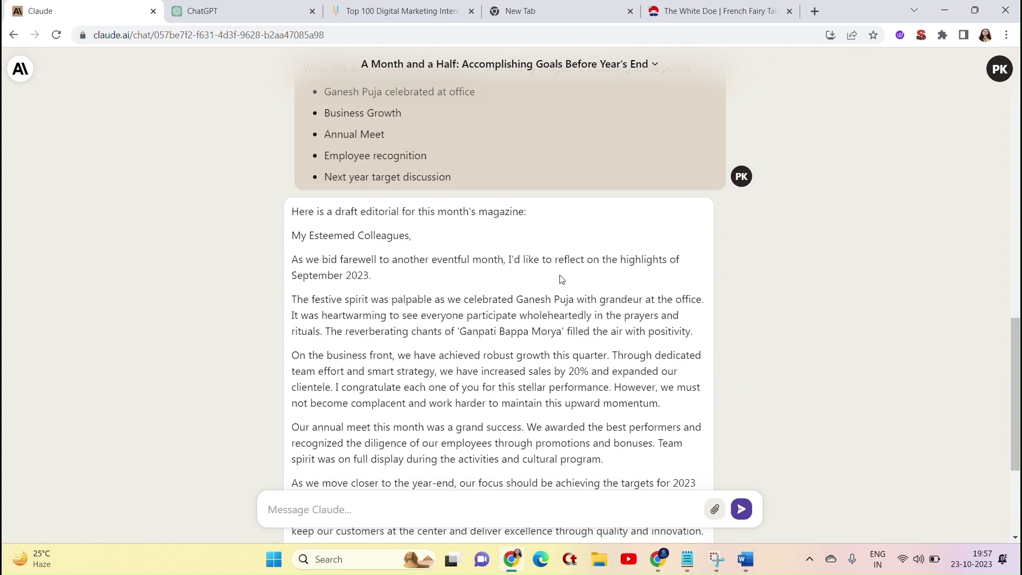
scroll(440, 319, "down", 3)
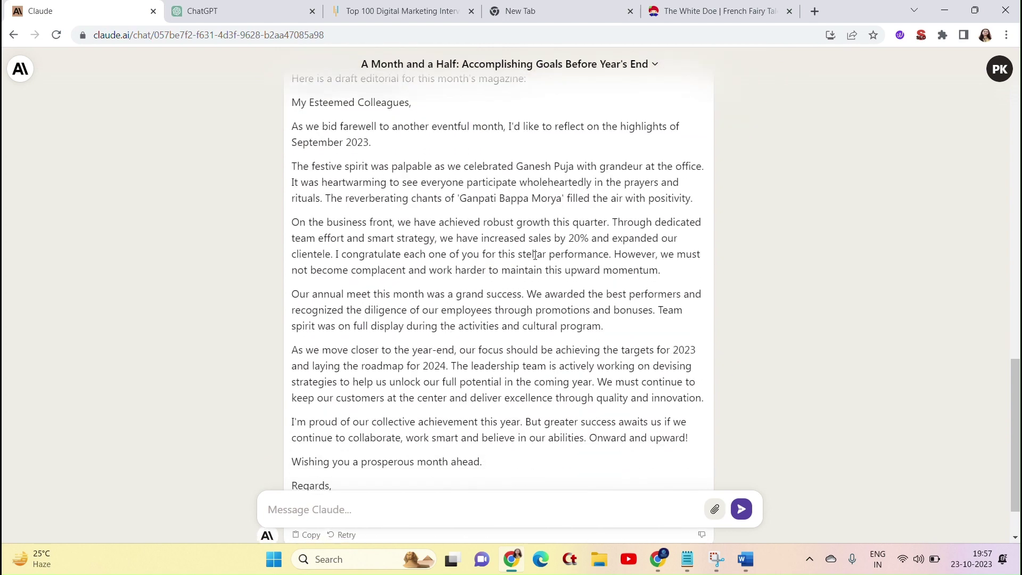
scroll(535, 255, "up", 4)
Step: Highlight the Business Growth and Next year target points to check them against the draft
triple_click(407, 179)
scroll(407, 179, "down", 3)
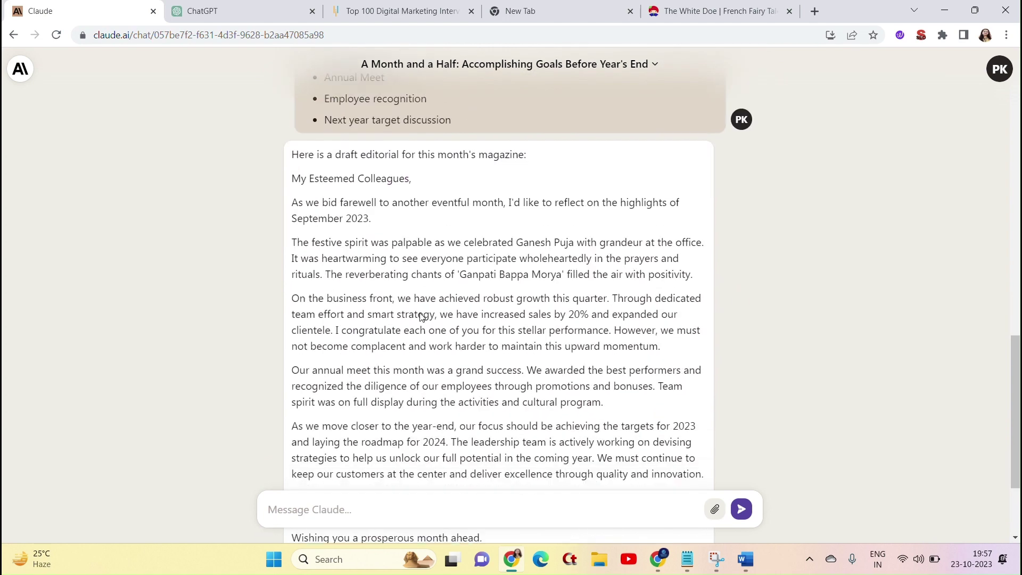
scroll(383, 265, "up", 4)
left_click_drag(405, 280, 355, 267)
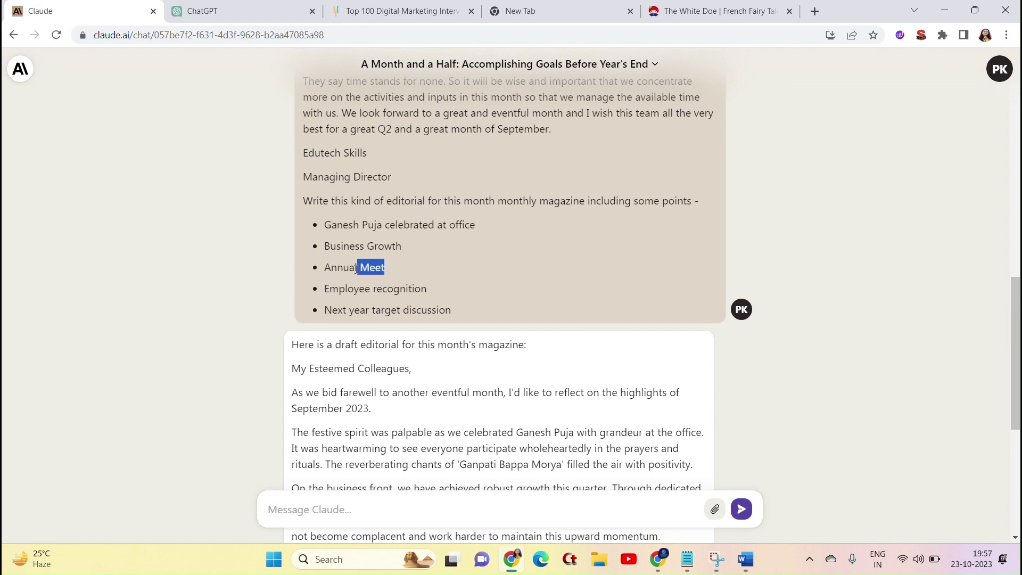
scroll(401, 306, "down", 3)
scroll(400, 306, "up", 3)
left_click_drag(432, 311, 330, 298)
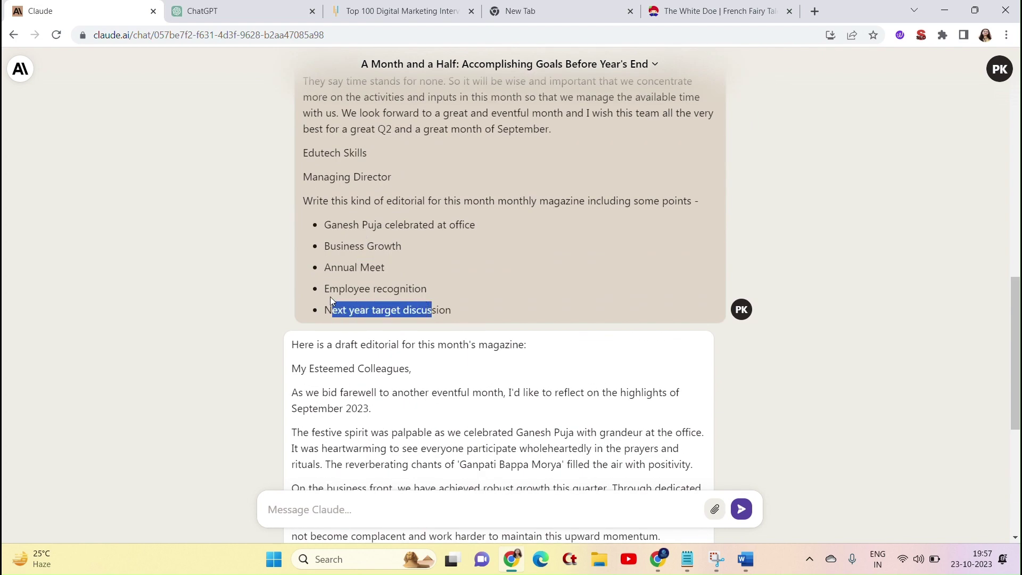
left_click(481, 311)
scroll(481, 311, "down", 6)
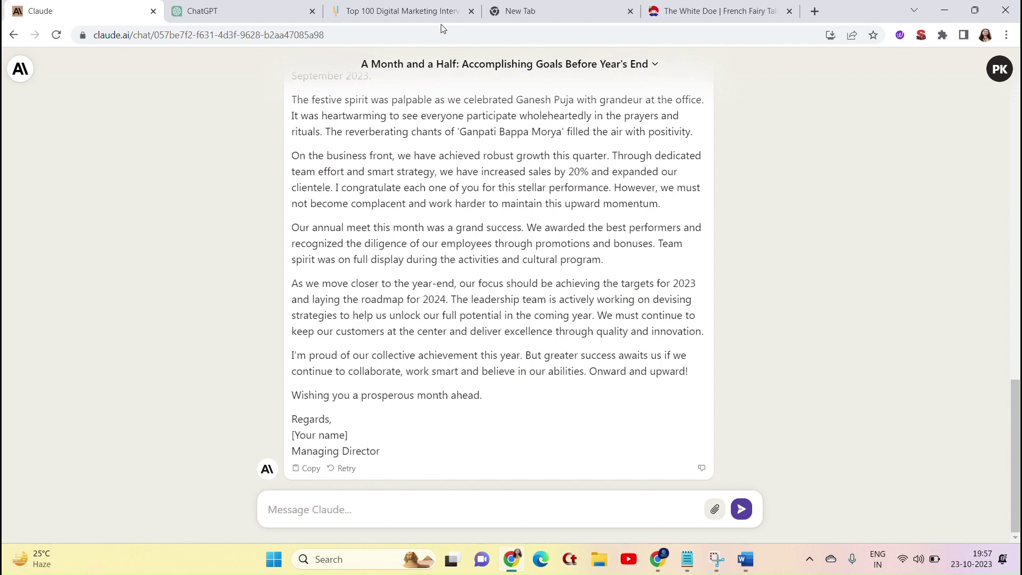
Step: Scroll through ChatGPT's September editorial and highlight its five numbered points
key("ctrl+Tab")
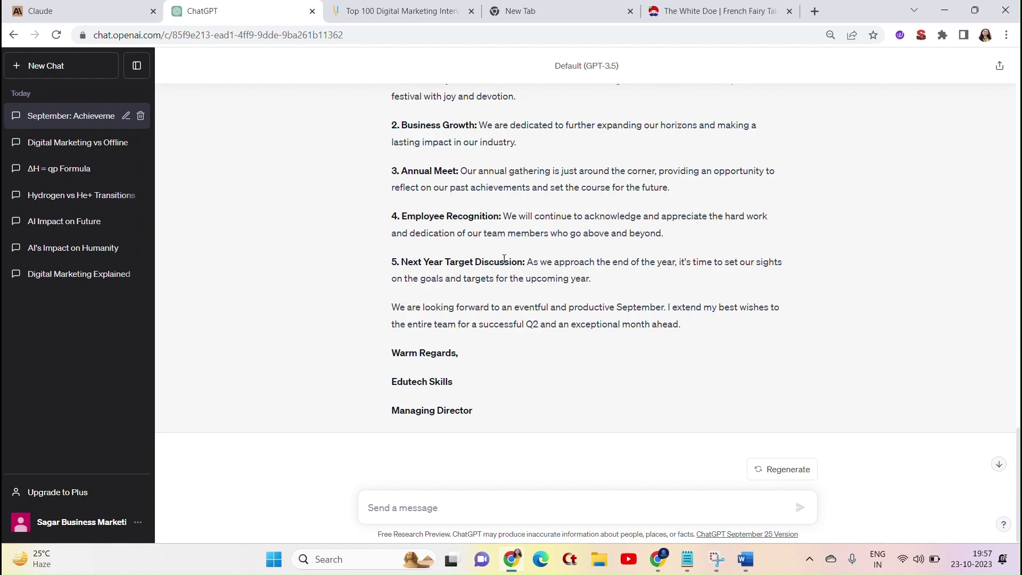
scroll(504, 258, "up", 20)
scroll(504, 254, "down", 5)
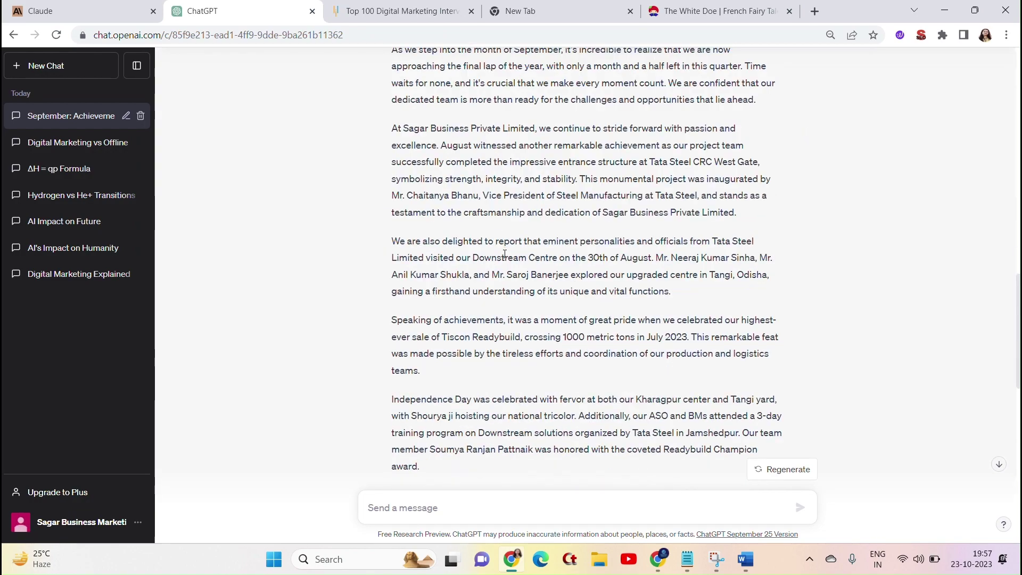
scroll(505, 254, "up", 1)
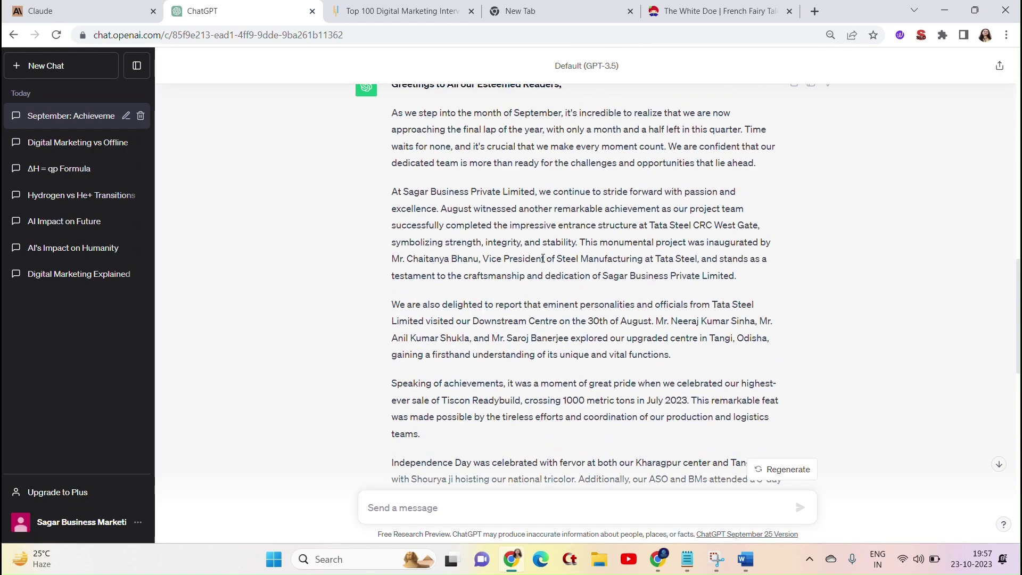
scroll(543, 258, "up", 2)
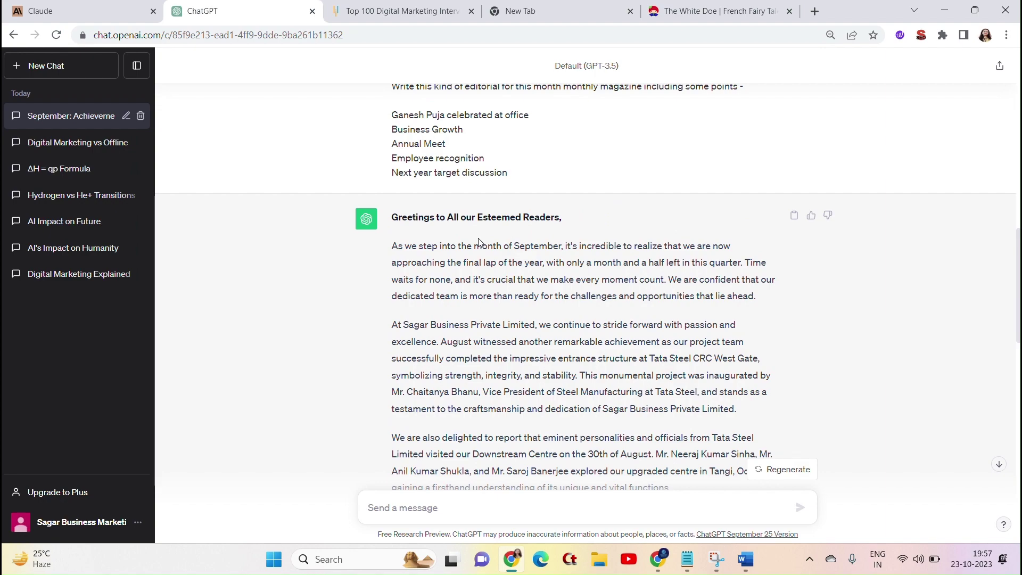
scroll(478, 243, "down", 15)
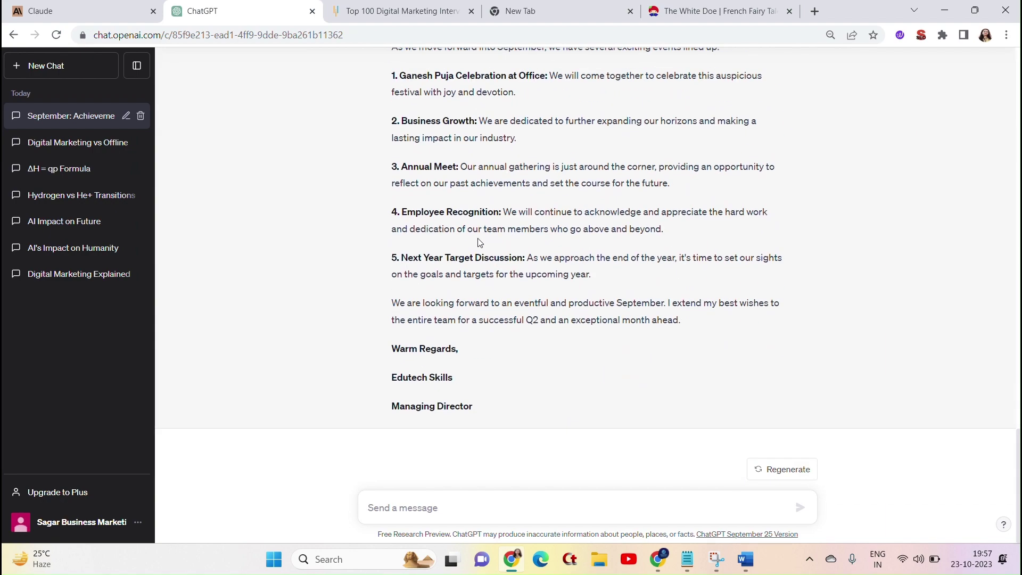
scroll(479, 245, "up", 5)
scroll(397, 176, "down", 5)
left_click_drag(401, 80, 606, 271)
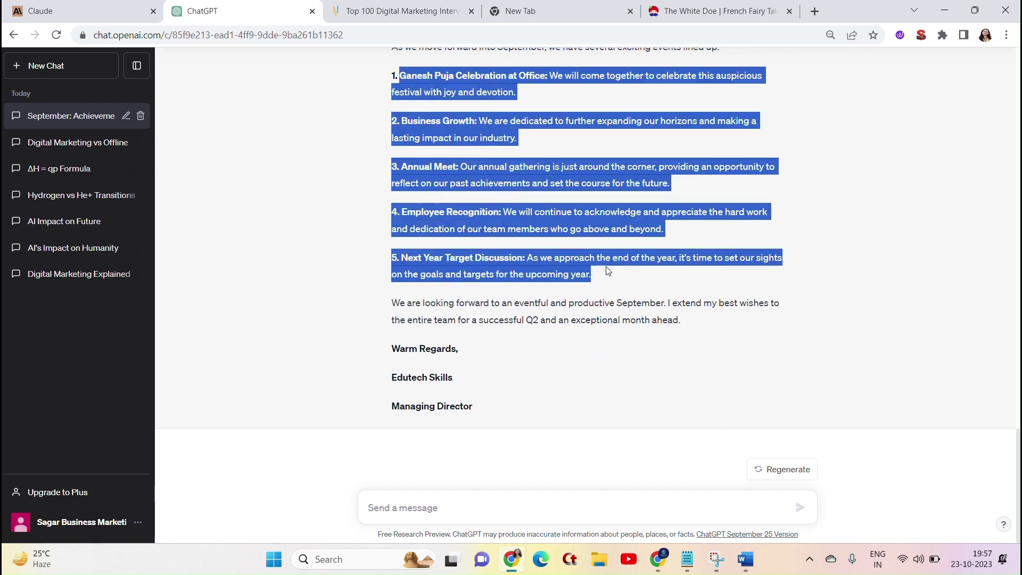
left_click(536, 224)
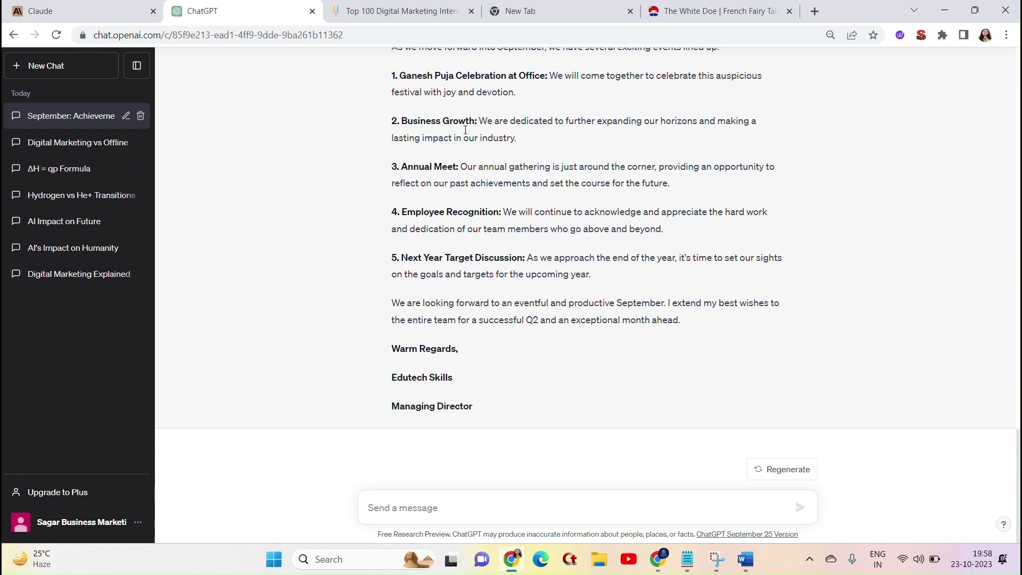
Step: Copy the full text of The White Doe story from its Storyberries page
key("ctrl+shift+Tab")
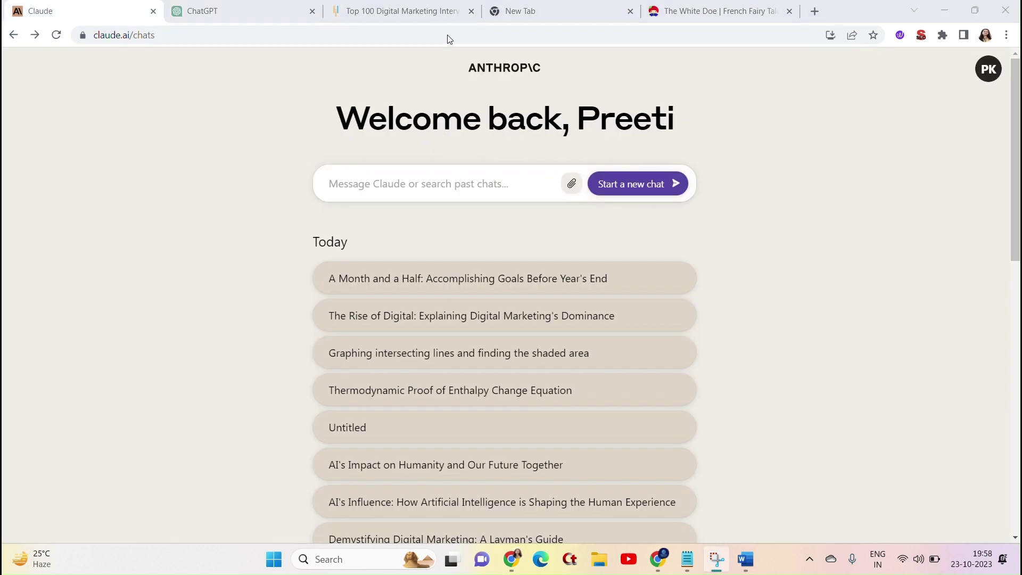
key("ctrl+shift+Tab")
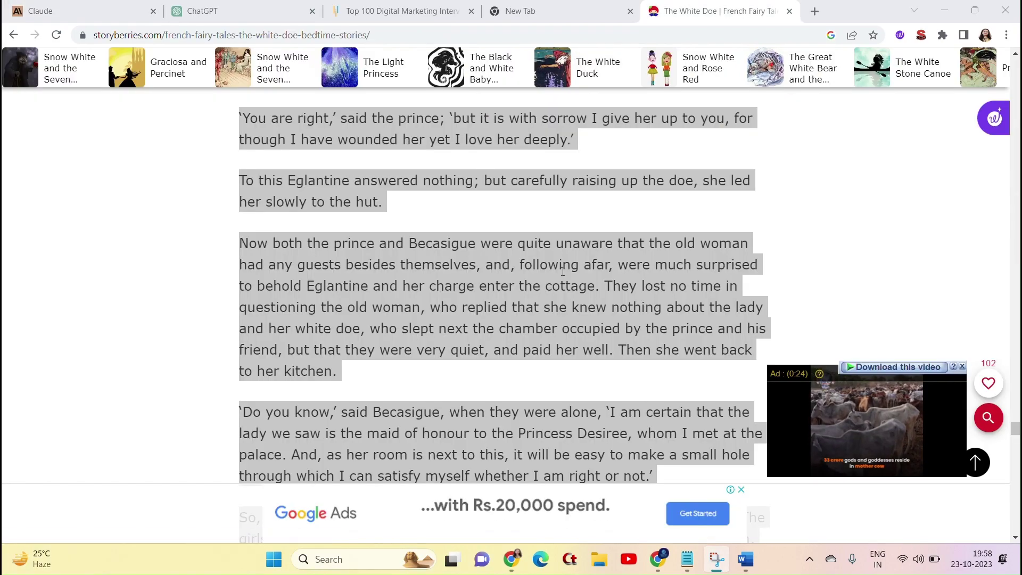
scroll(500, 262, "up", 8)
scroll(500, 262, "up", 20)
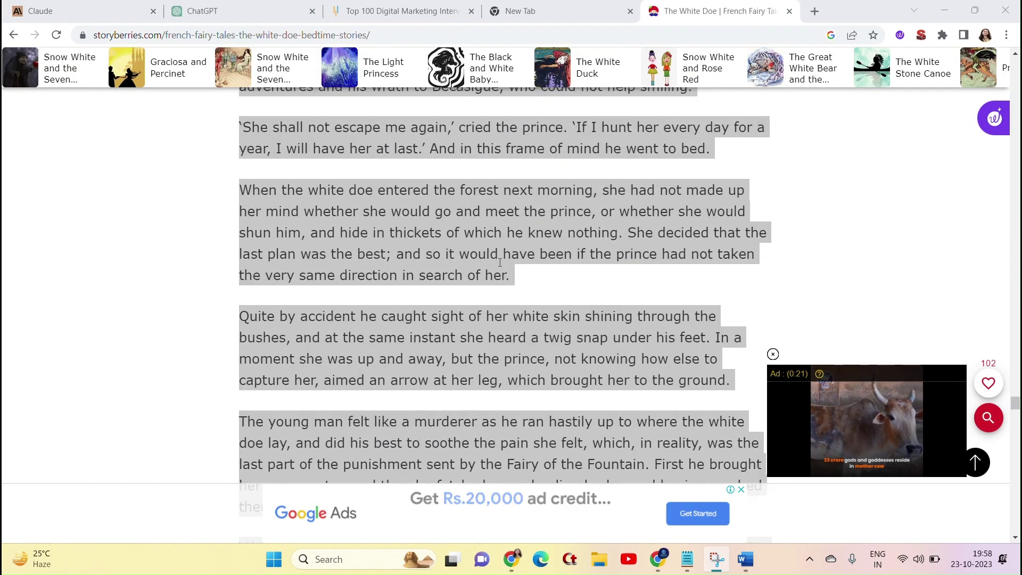
scroll(492, 265, "up", 12)
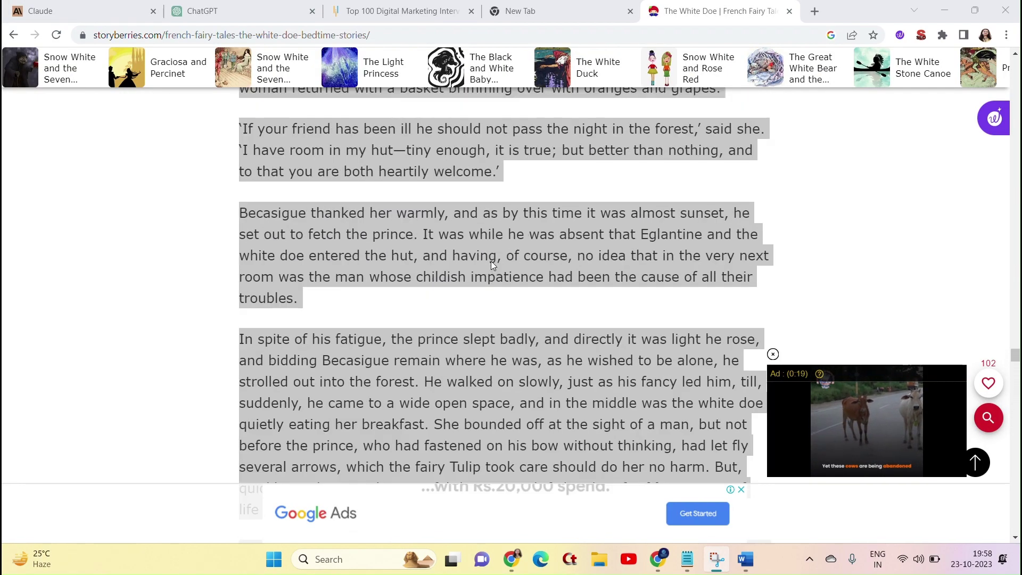
right_click(452, 173)
left_click(499, 182)
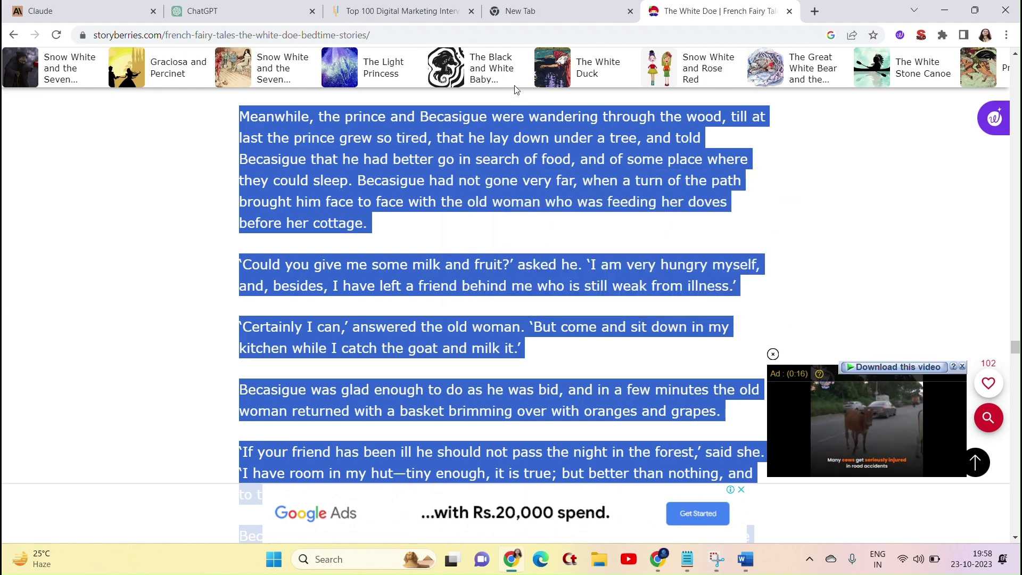
scroll(459, 220, "up", 10)
scroll(458, 220, "up", 10)
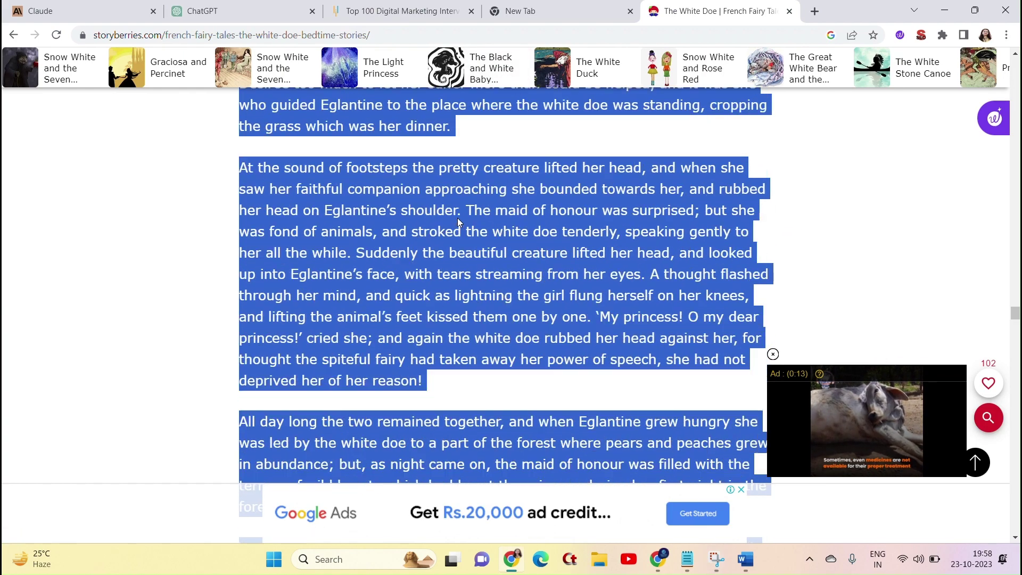
Step: Paste The White Doe story as paste.txt into Claude and send 'summarize this content'
key("ctrl+1")
left_click(455, 173)
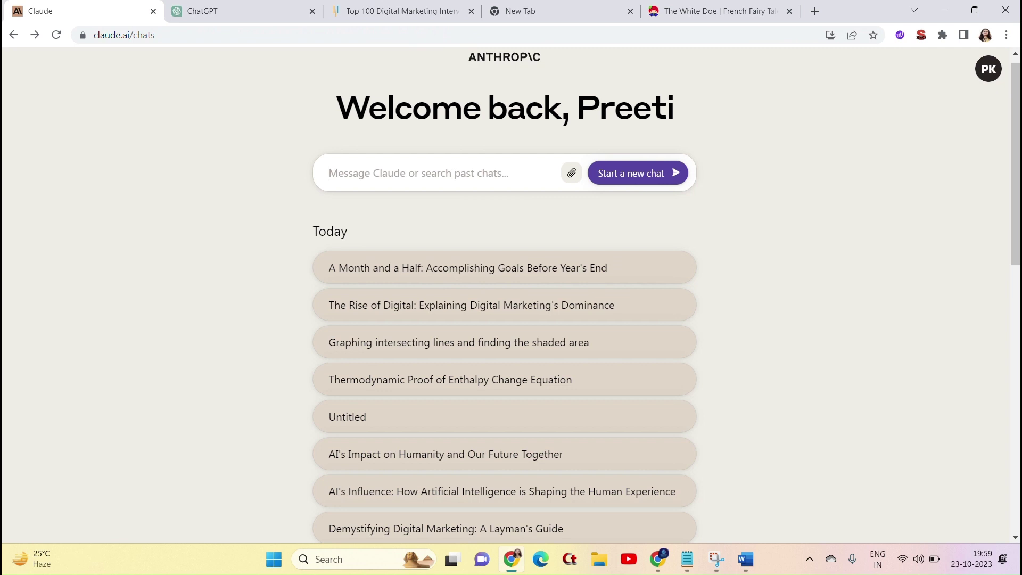
key("ctrl+v")
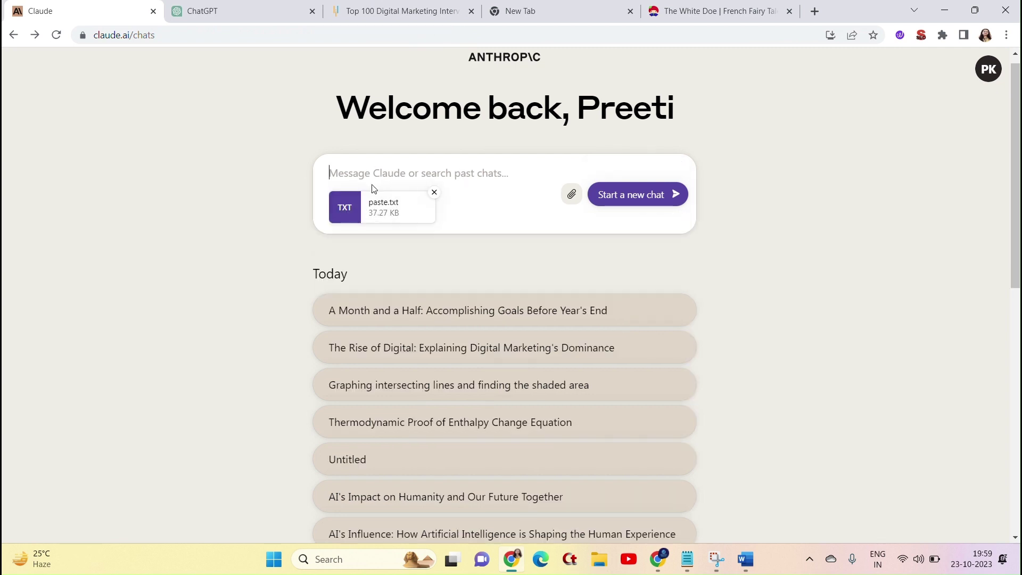
left_click(442, 26)
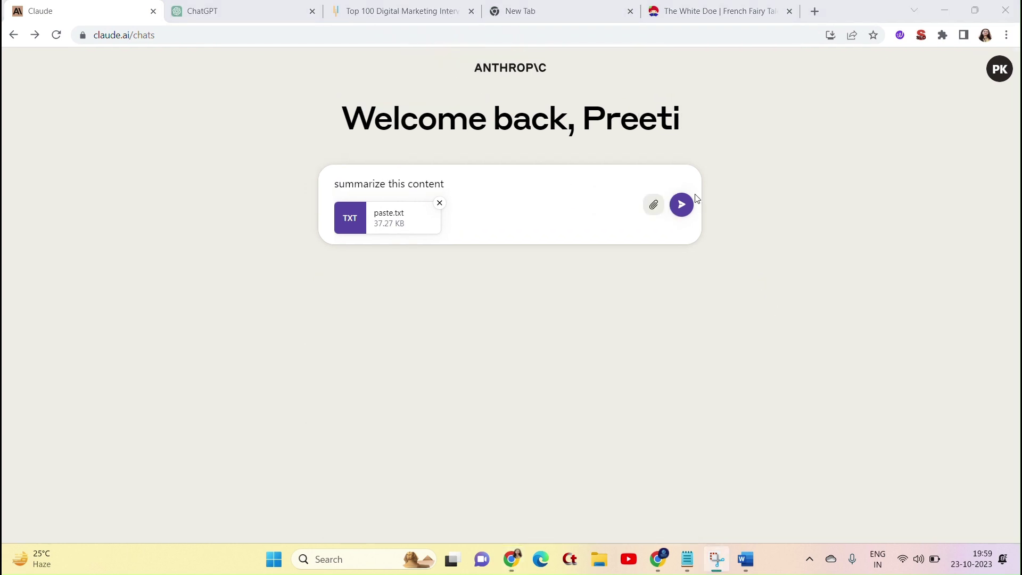
left_click(680, 204)
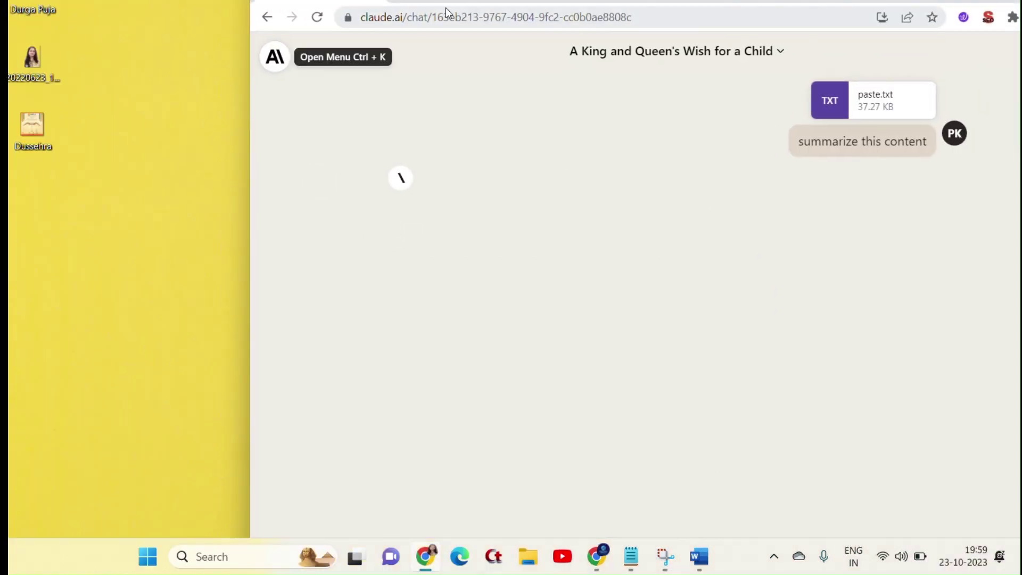
Step: Paste the full story into ChatGPT with a 'Summarize content' line and send it
left_click(518, 91)
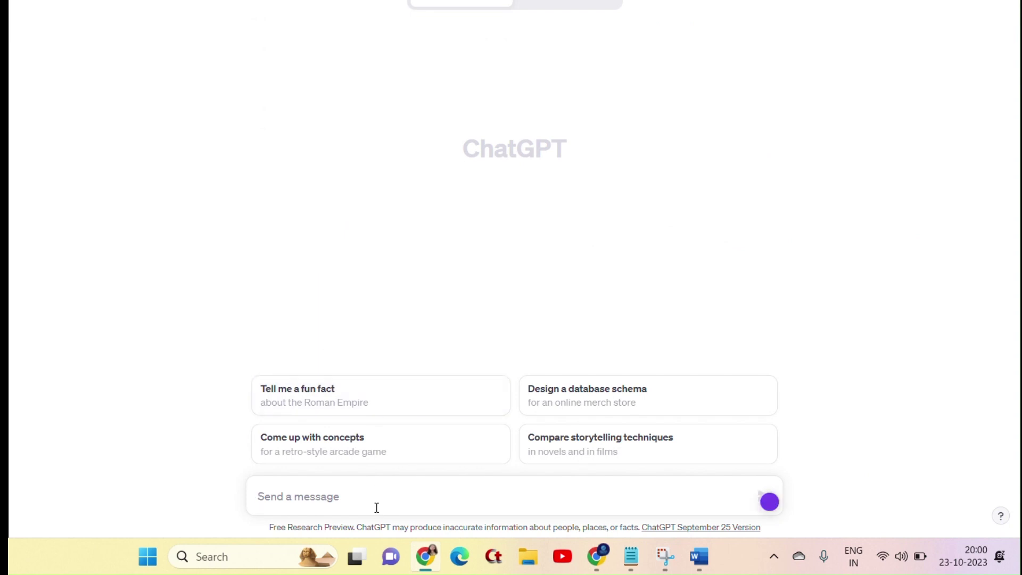
key("ctrl+v")
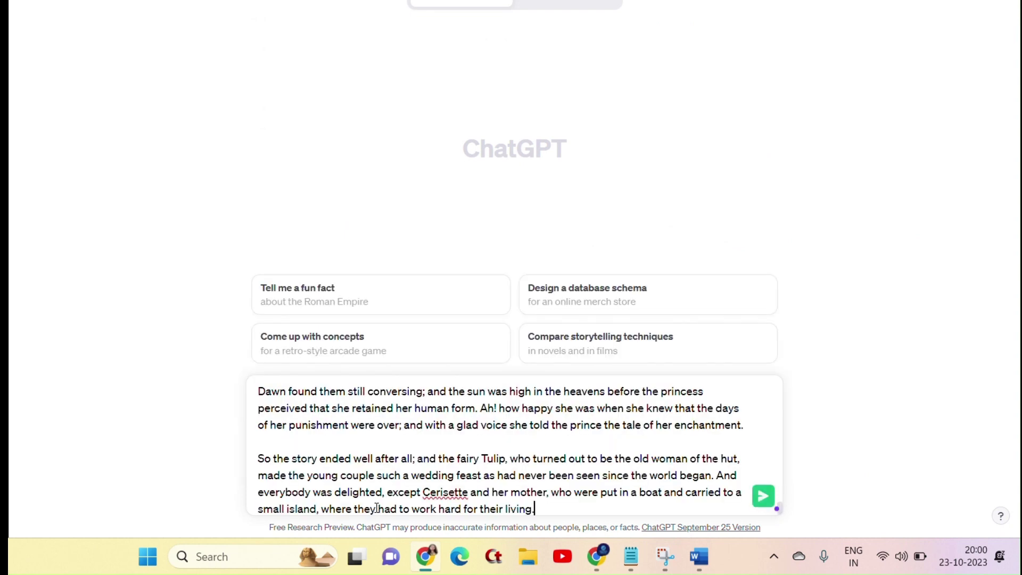
key("shift+Return")
key("shift+Return")
type("S")
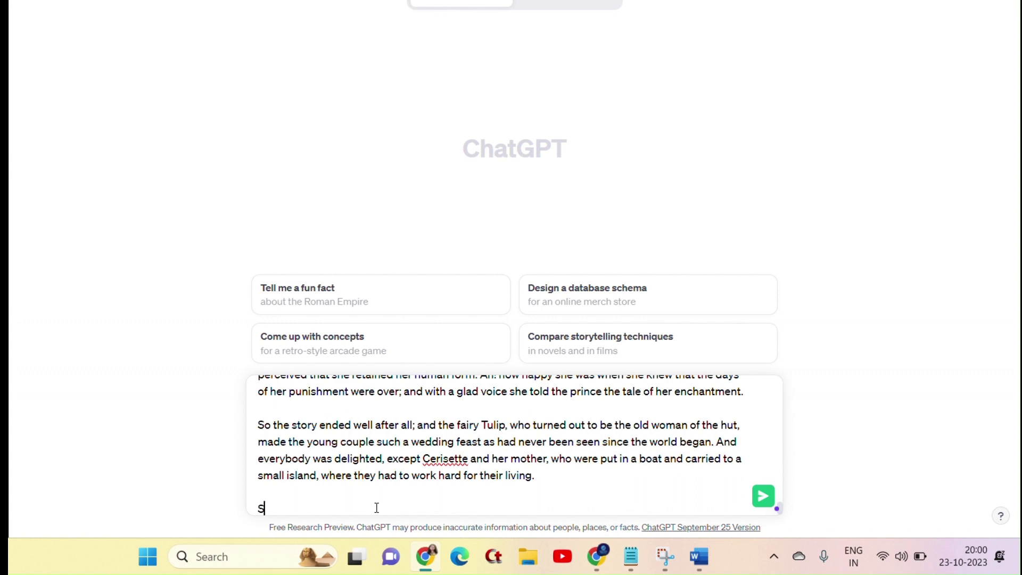
type("umma")
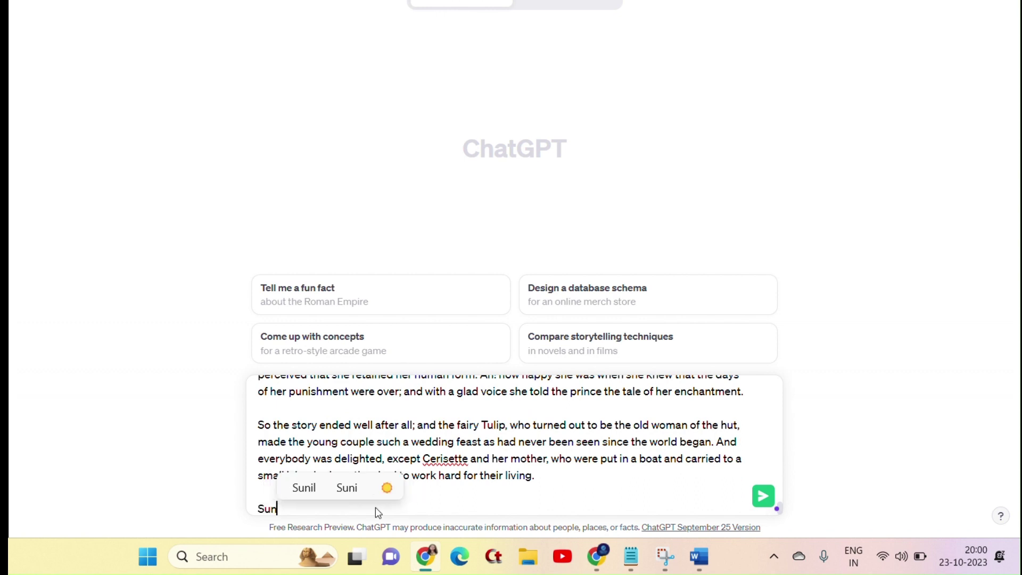
type("riz")
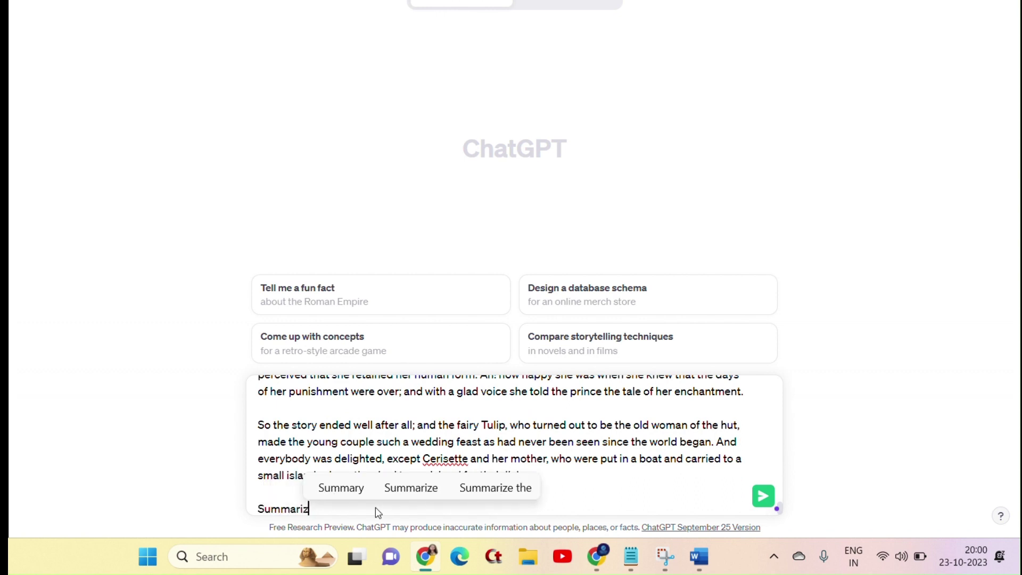
type("e content ")
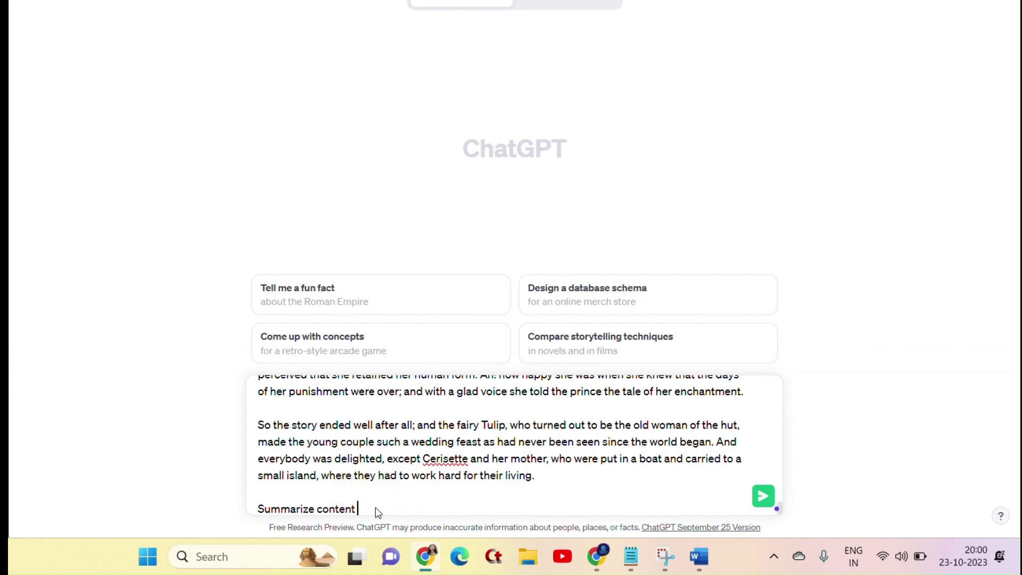
type("-")
key("Return")
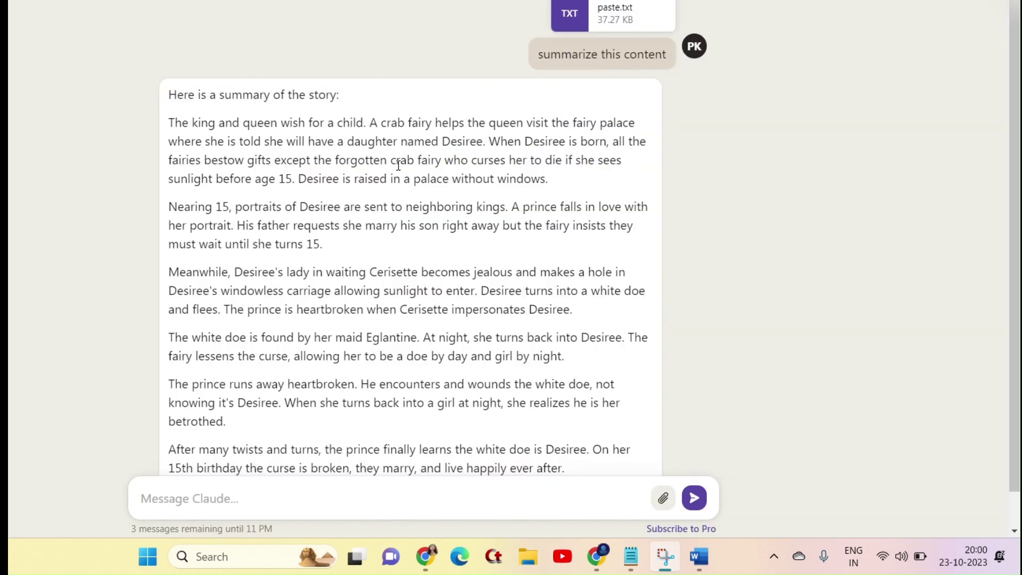
Step: Copy Claude's entire story summary and paste it into a new ChatGPT message
scroll(350, 161, "down", 1)
scroll(288, 138, "up", 1)
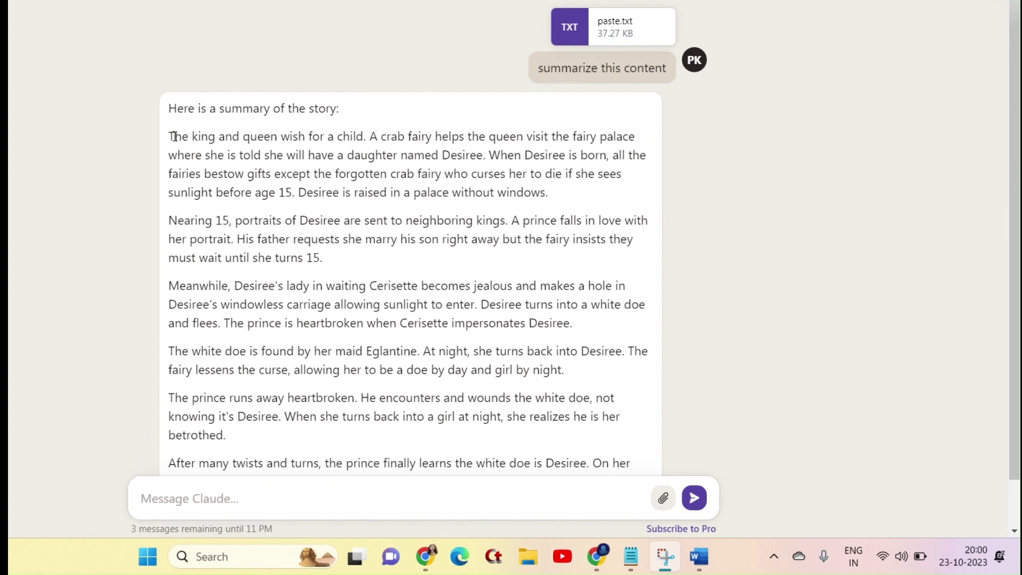
scroll(173, 107, "down", 1)
left_click_drag(171, 86, 577, 436)
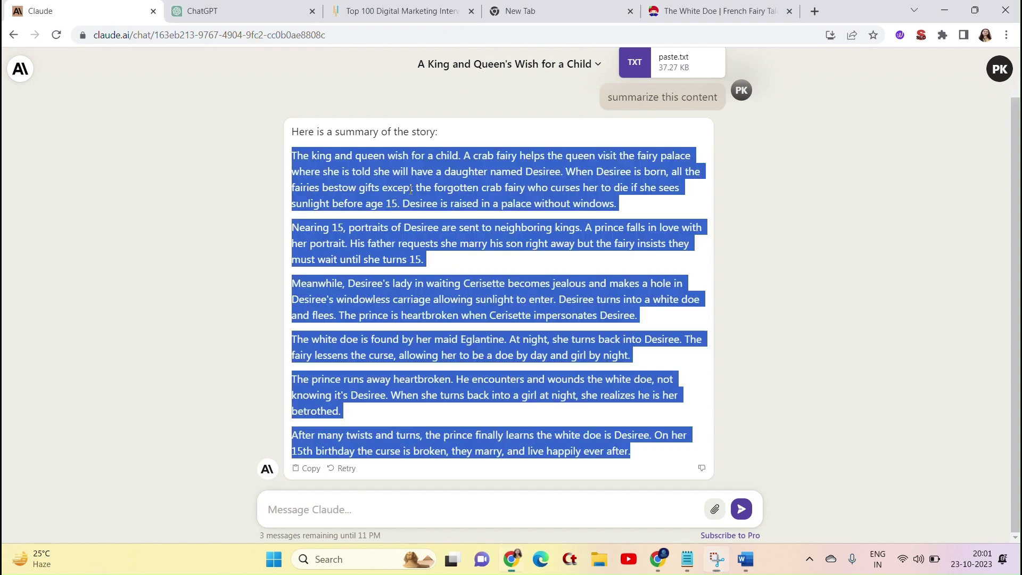
left_click(499, 333)
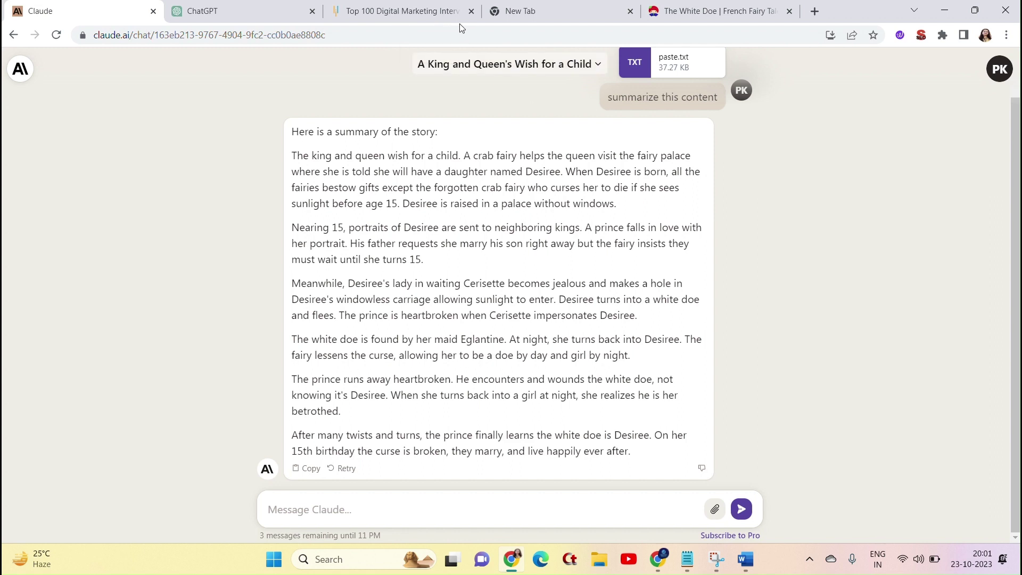
left_click(444, 28)
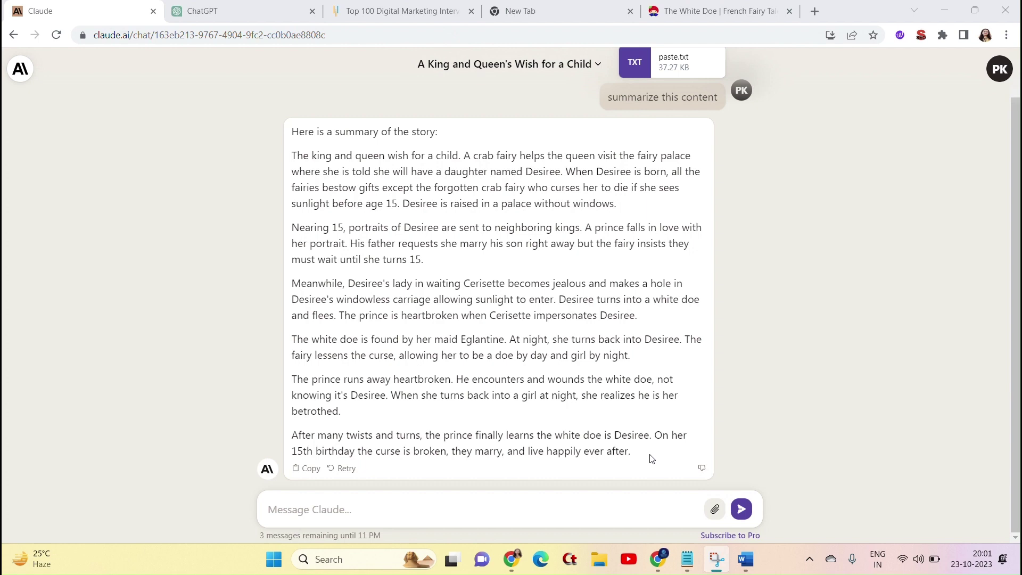
left_click_drag(652, 459, 285, 157)
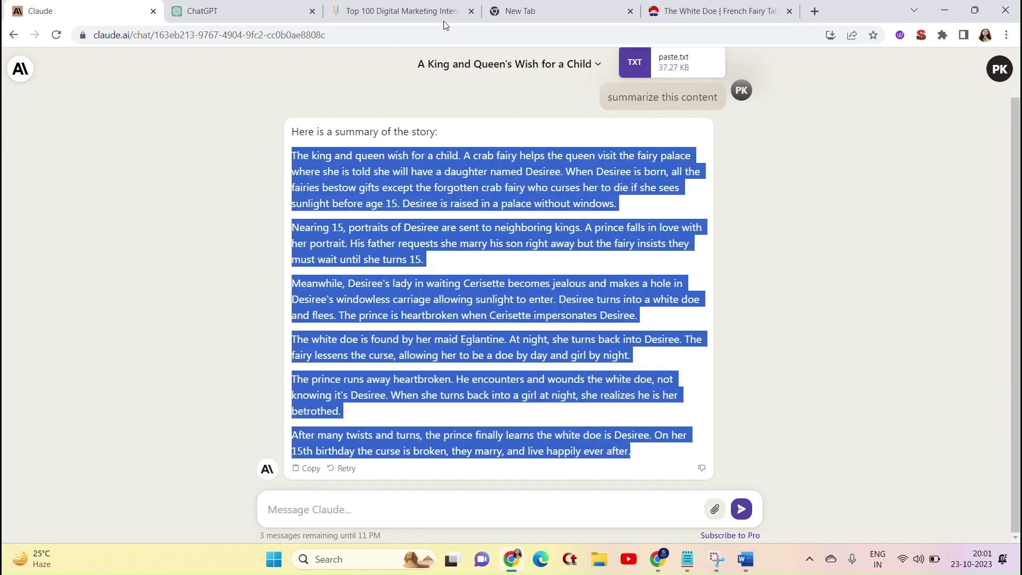
key("ctrl+c")
key("ctrl+Tab")
key("ctrl+v")
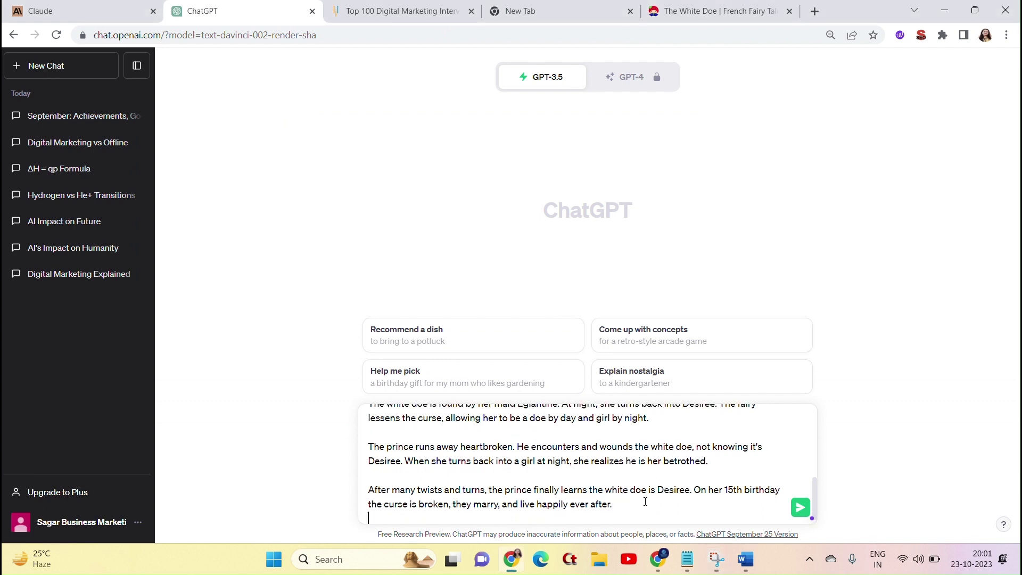
Step: Add 'Summarize the story' below the pasted summary, send it, and select ChatGPT's reply
key("shift+Return")
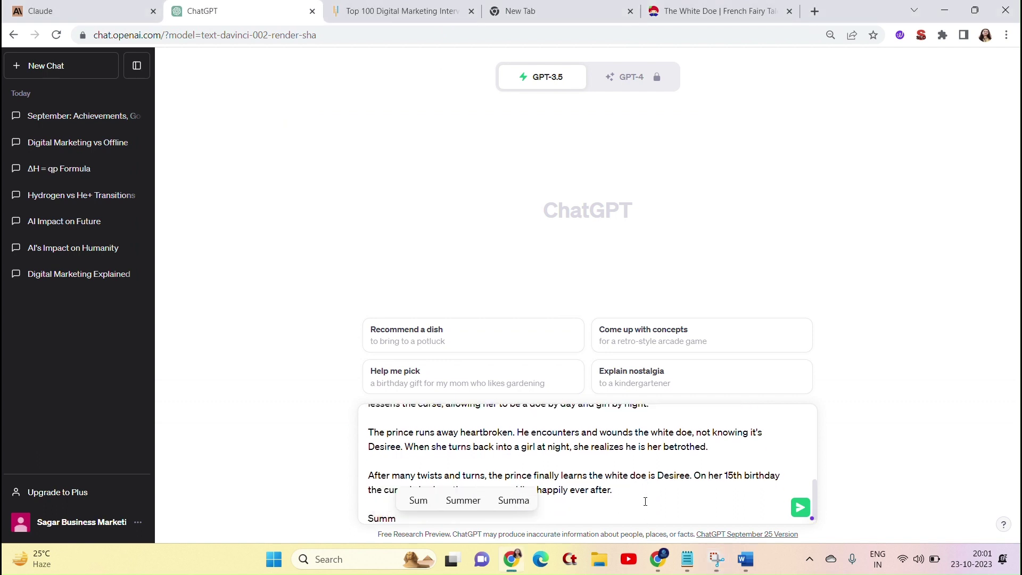
type("Summarize")
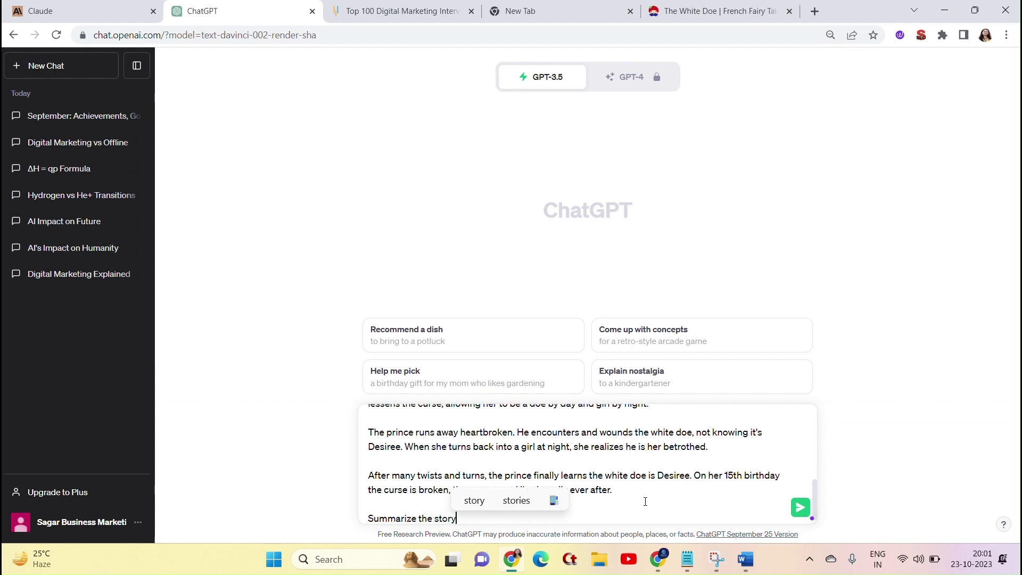
type(" the story")
key("Return")
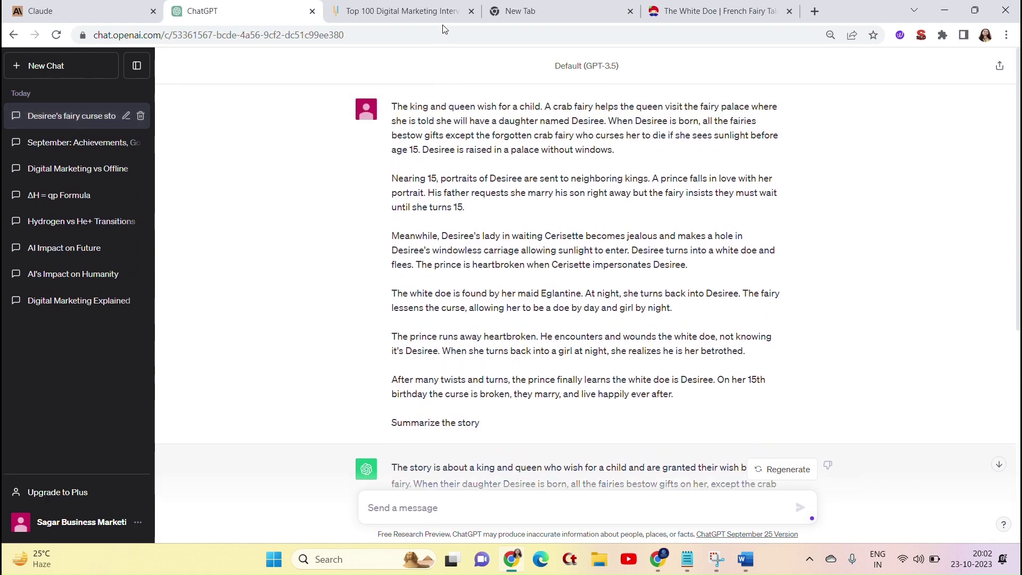
scroll(529, 346, "down", 7)
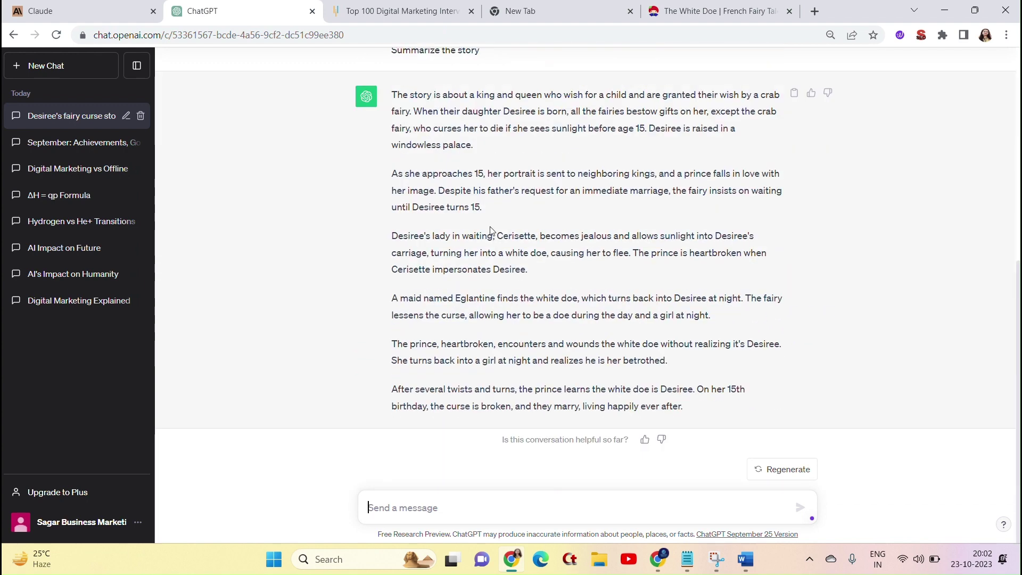
left_click_drag(698, 405, 384, 146)
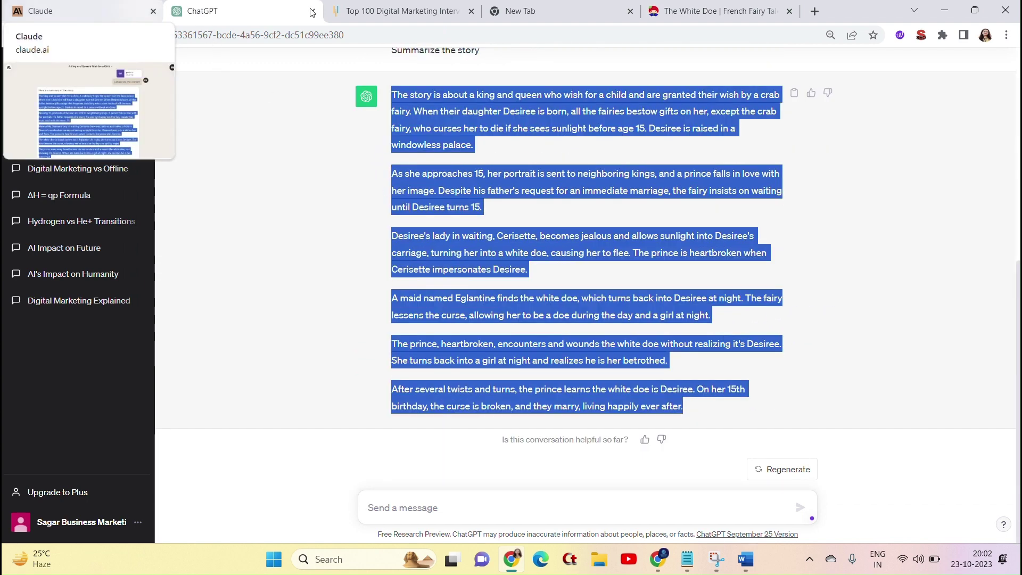
Step: Return to Claude's home page, where 'A King and Queen's Wish for a Child' heads today's chats
left_click(81, 21)
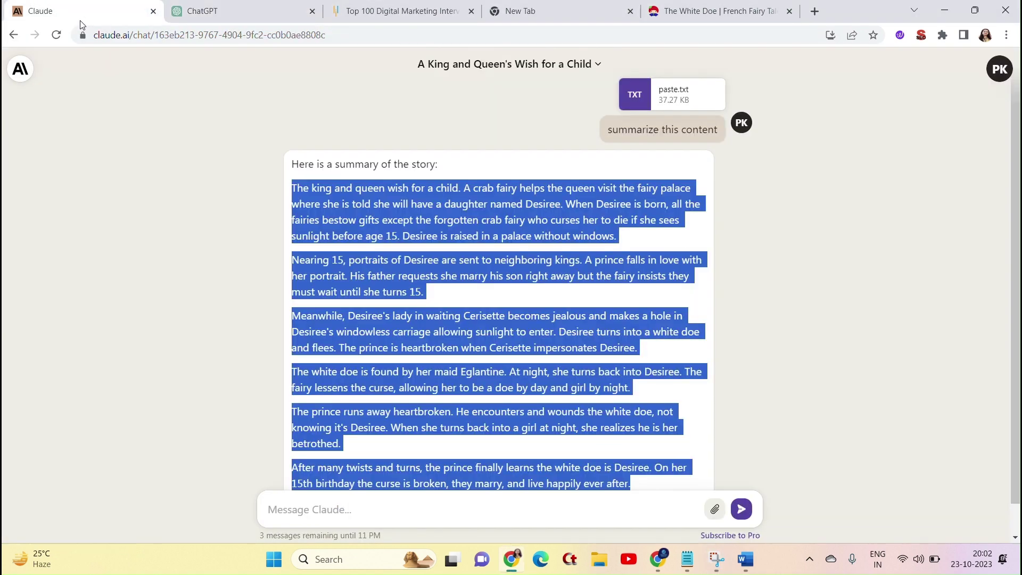
left_click(582, 228)
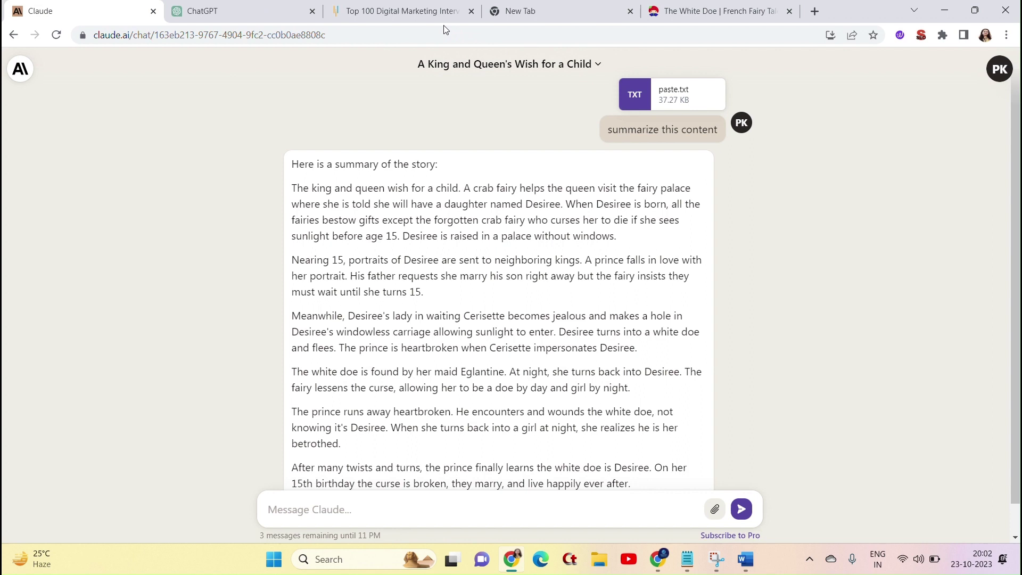
key("super+shift+s")
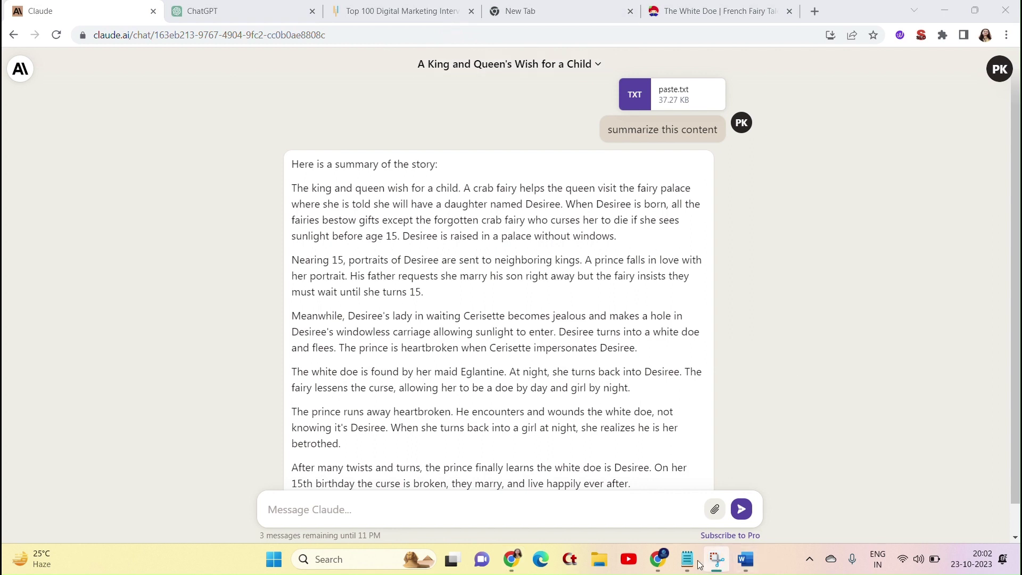
left_click(11, 42)
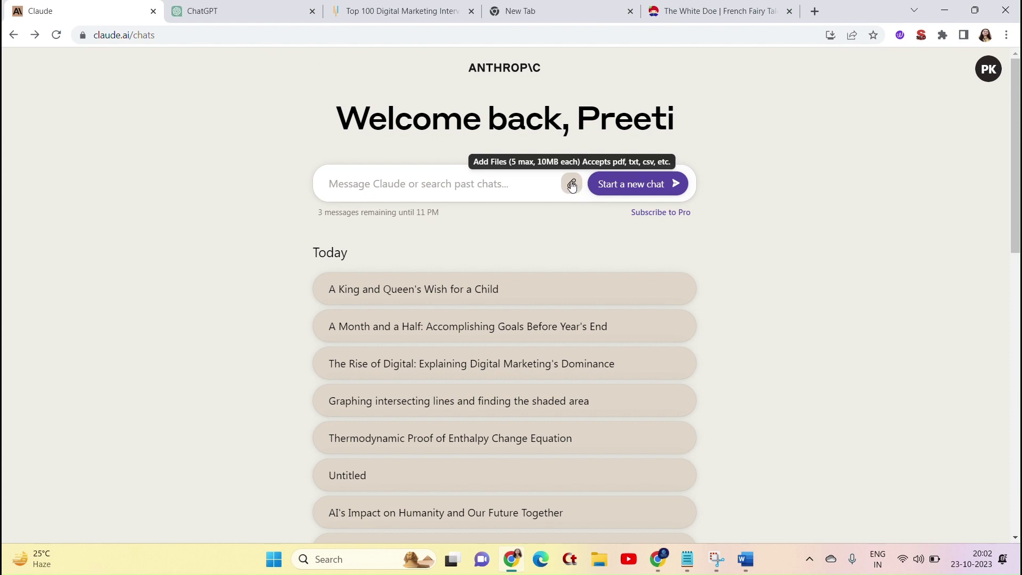
Step: Attach the 47.96 KB Example.csv from Downloads to a new Claude message
left_click(572, 186)
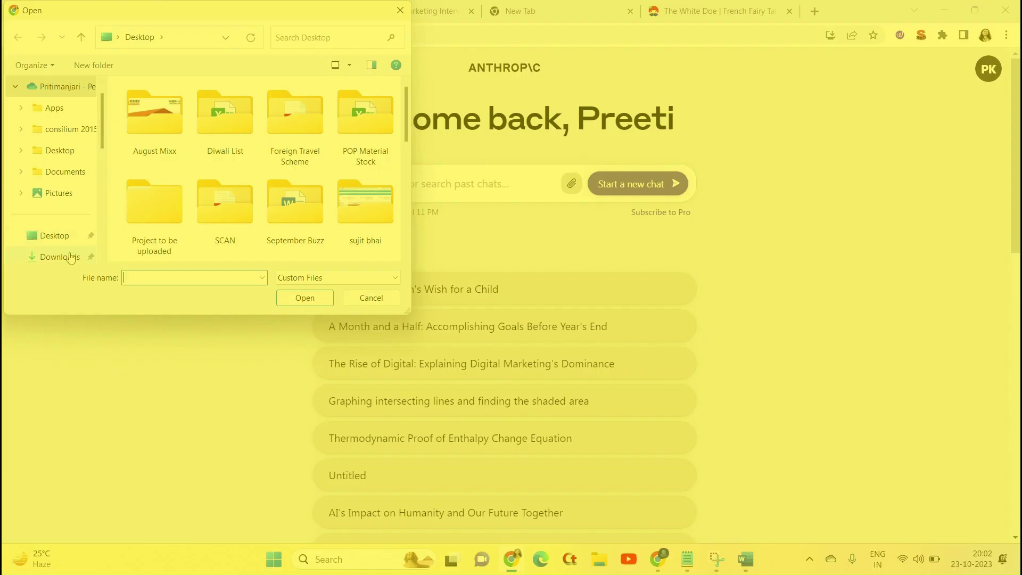
left_click(59, 257)
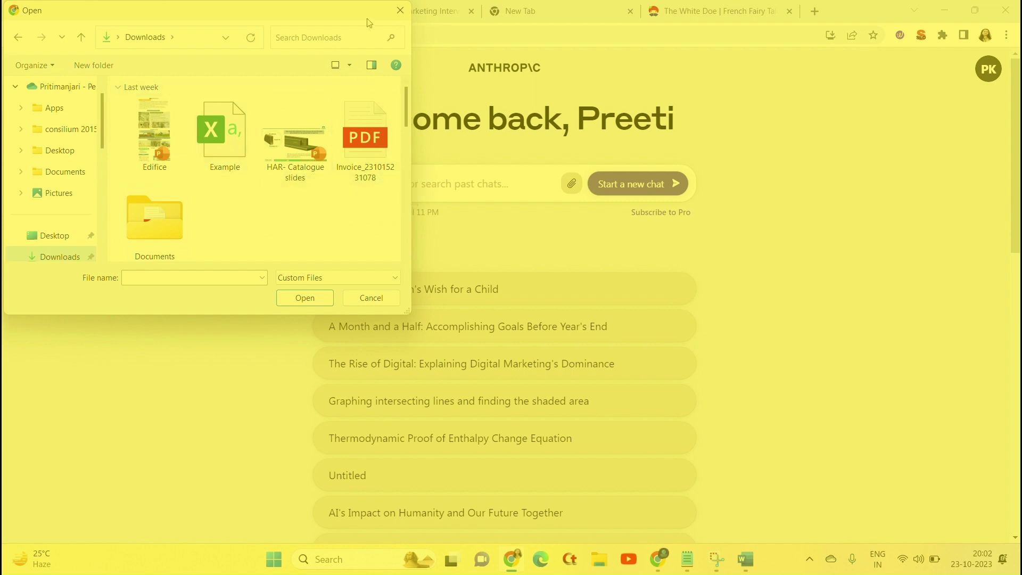
left_click(371, 297)
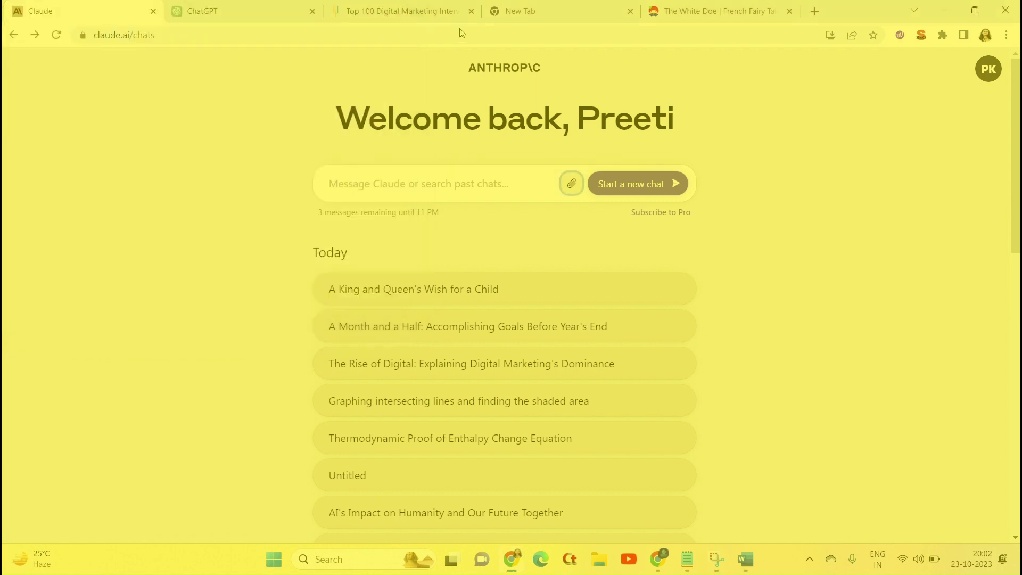
left_click(444, 26)
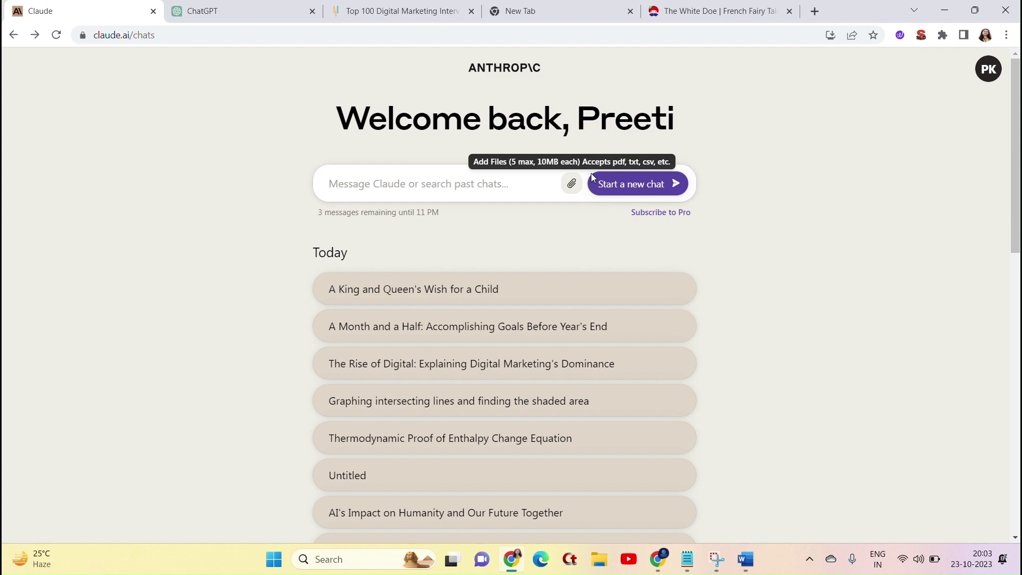
left_click(577, 184)
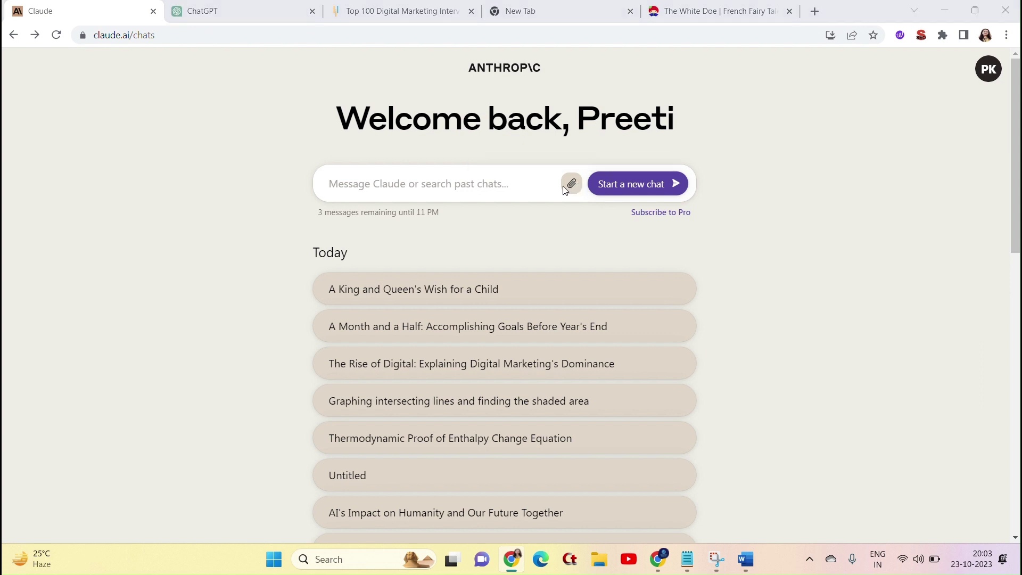
left_click(51, 254)
left_click(252, 151)
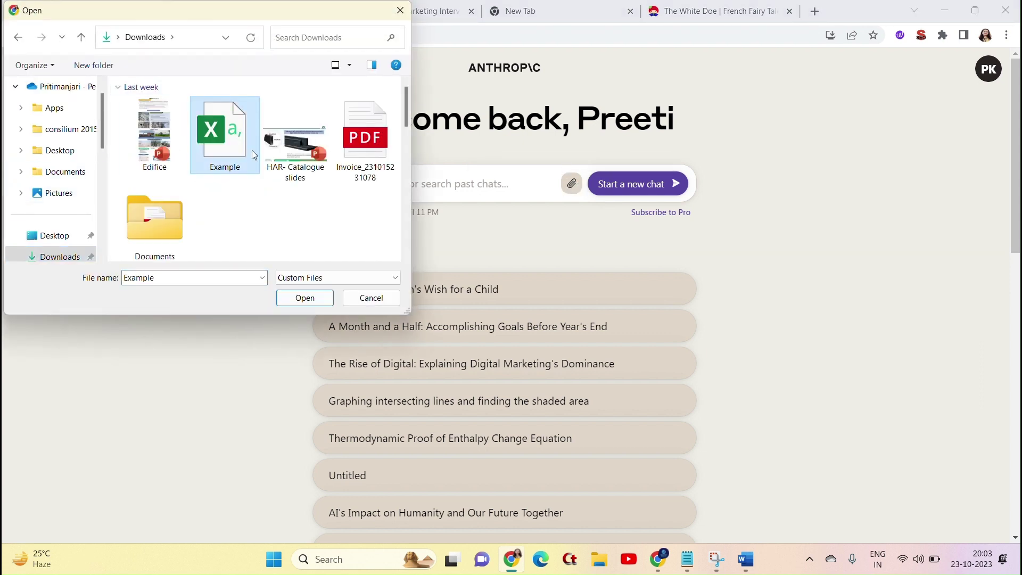
left_click(329, 296)
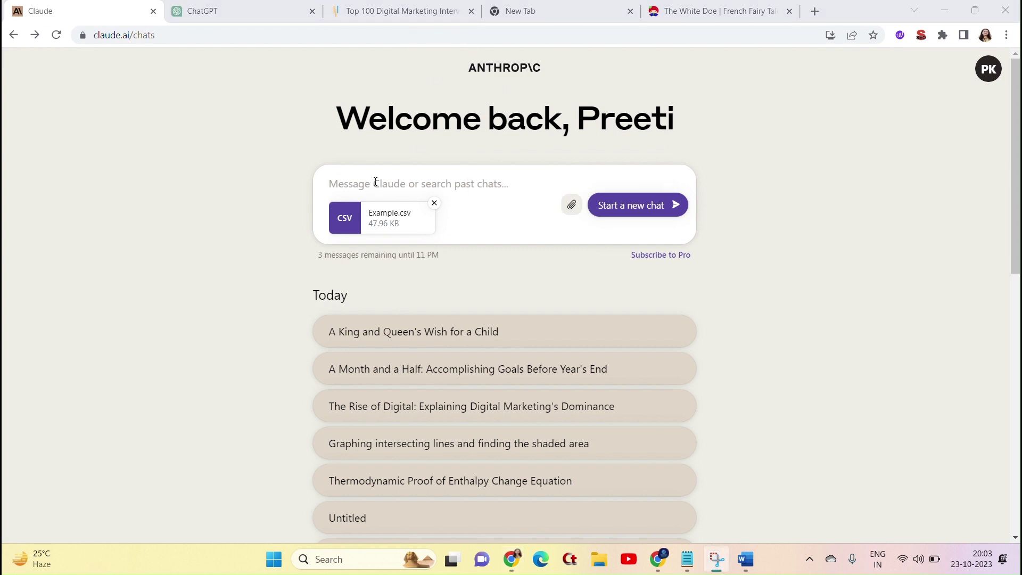
Step: Send Example.csv with 'Summarize the excel information & give me count on location basis'
left_click(385, 186)
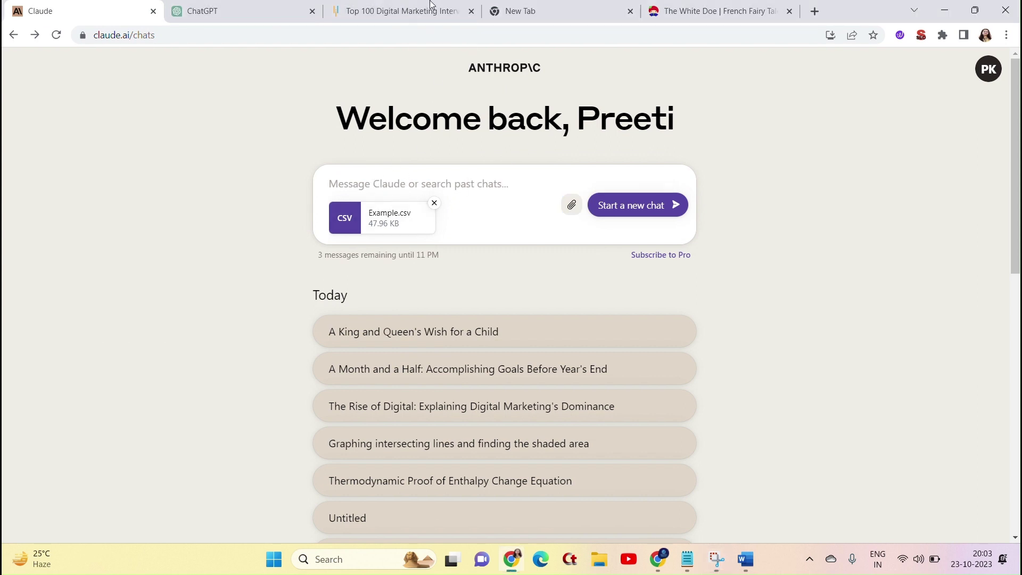
left_click(439, 26)
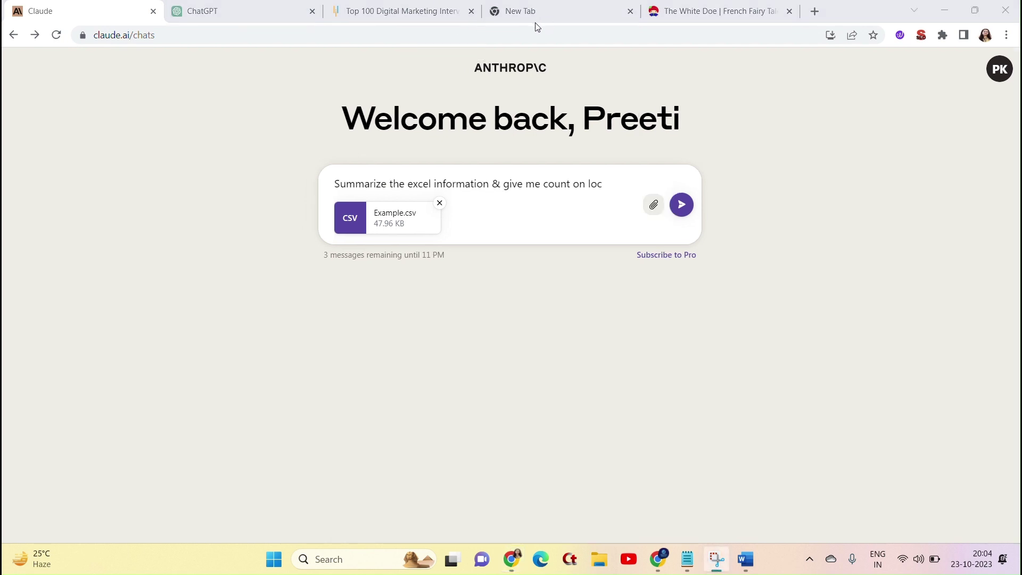
left_click(606, 190)
type("at")
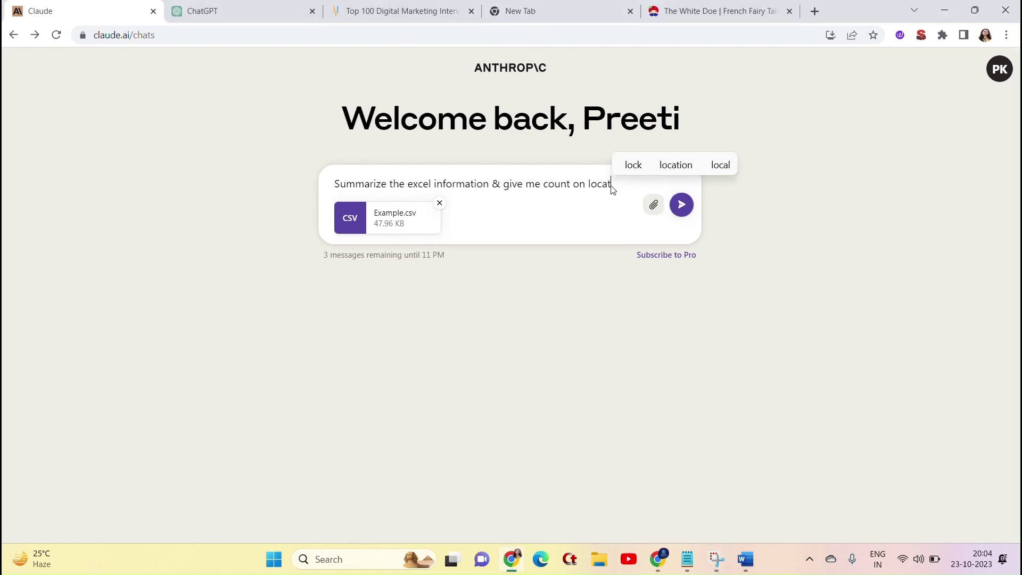
type("ion basis")
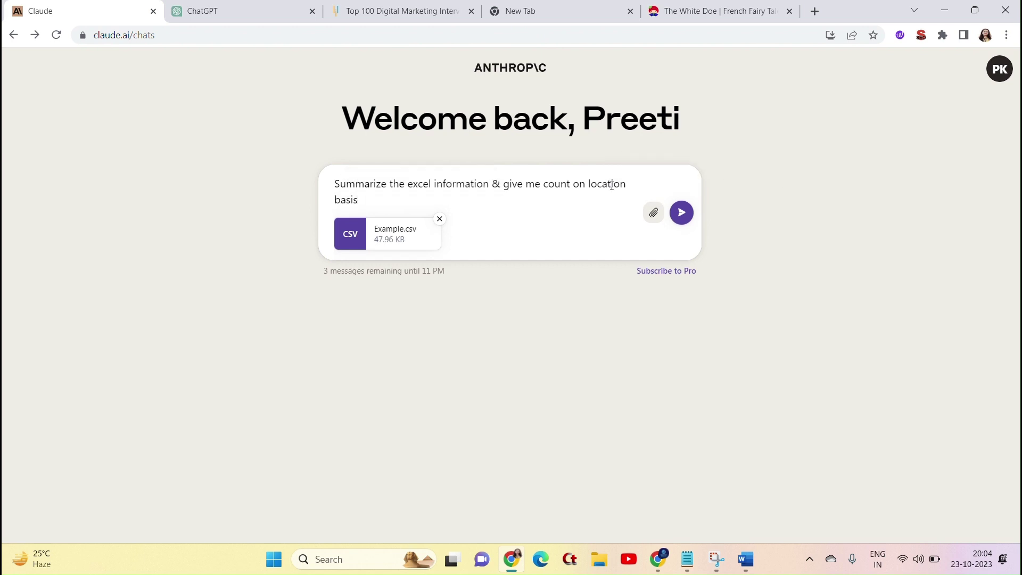
key("Return")
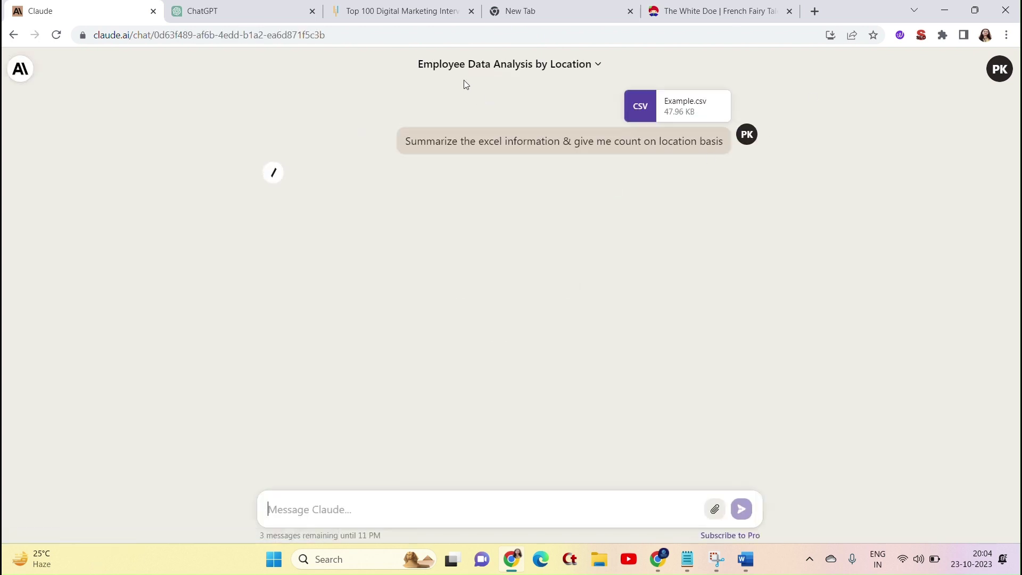